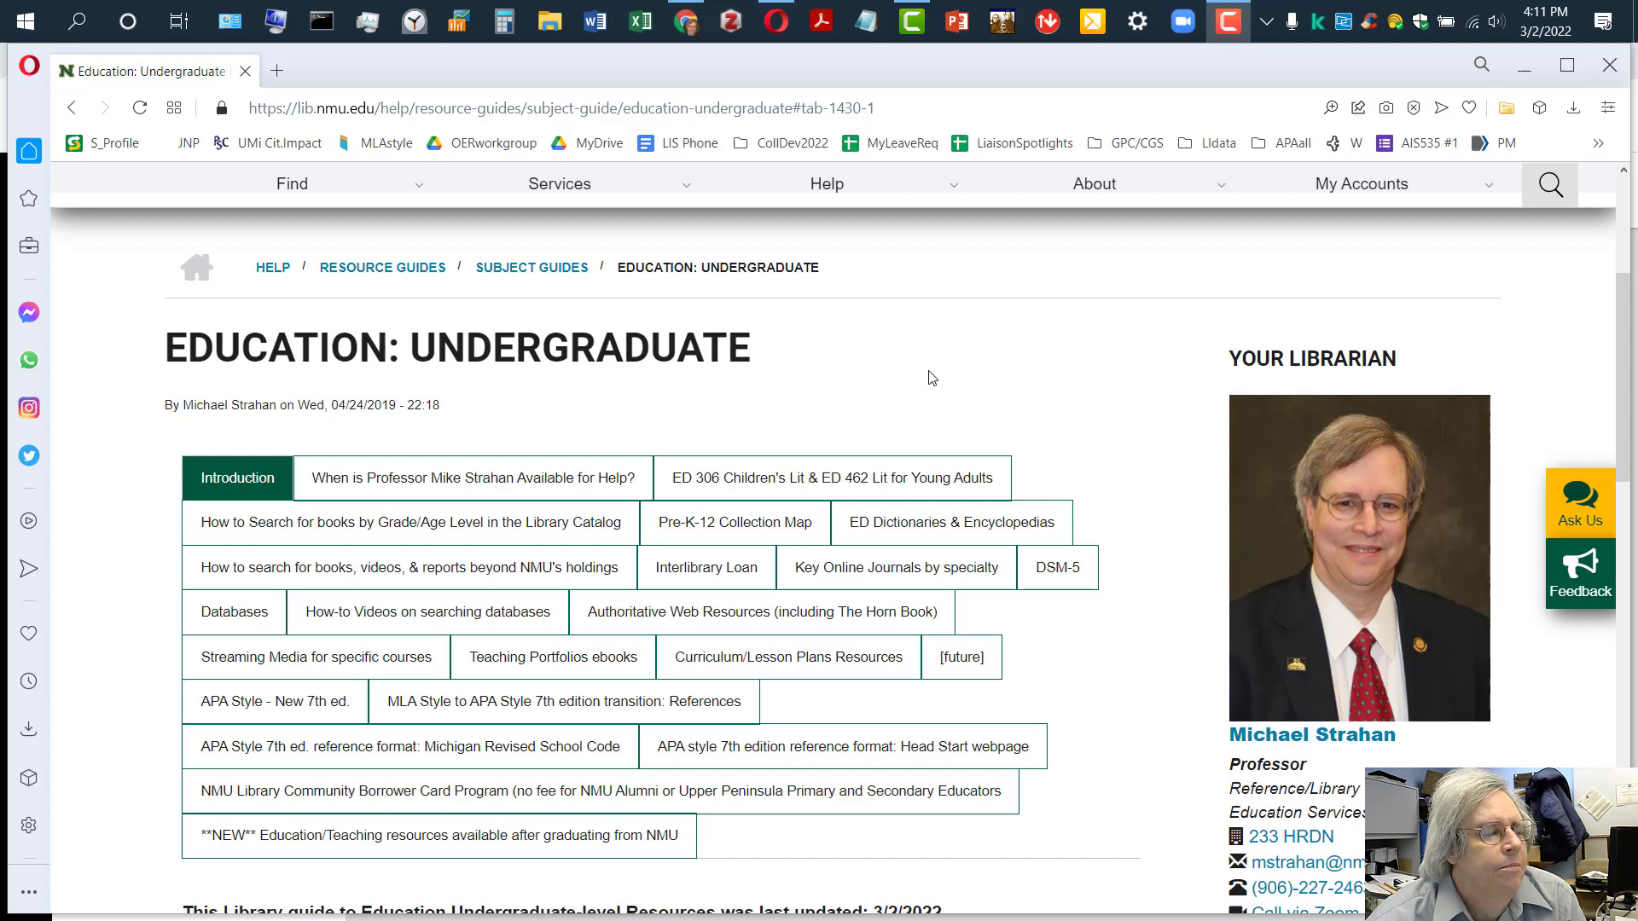
- Show the guide section 'How to search for books, videos, & reports beyond NMU's holdings'
click(357, 570)
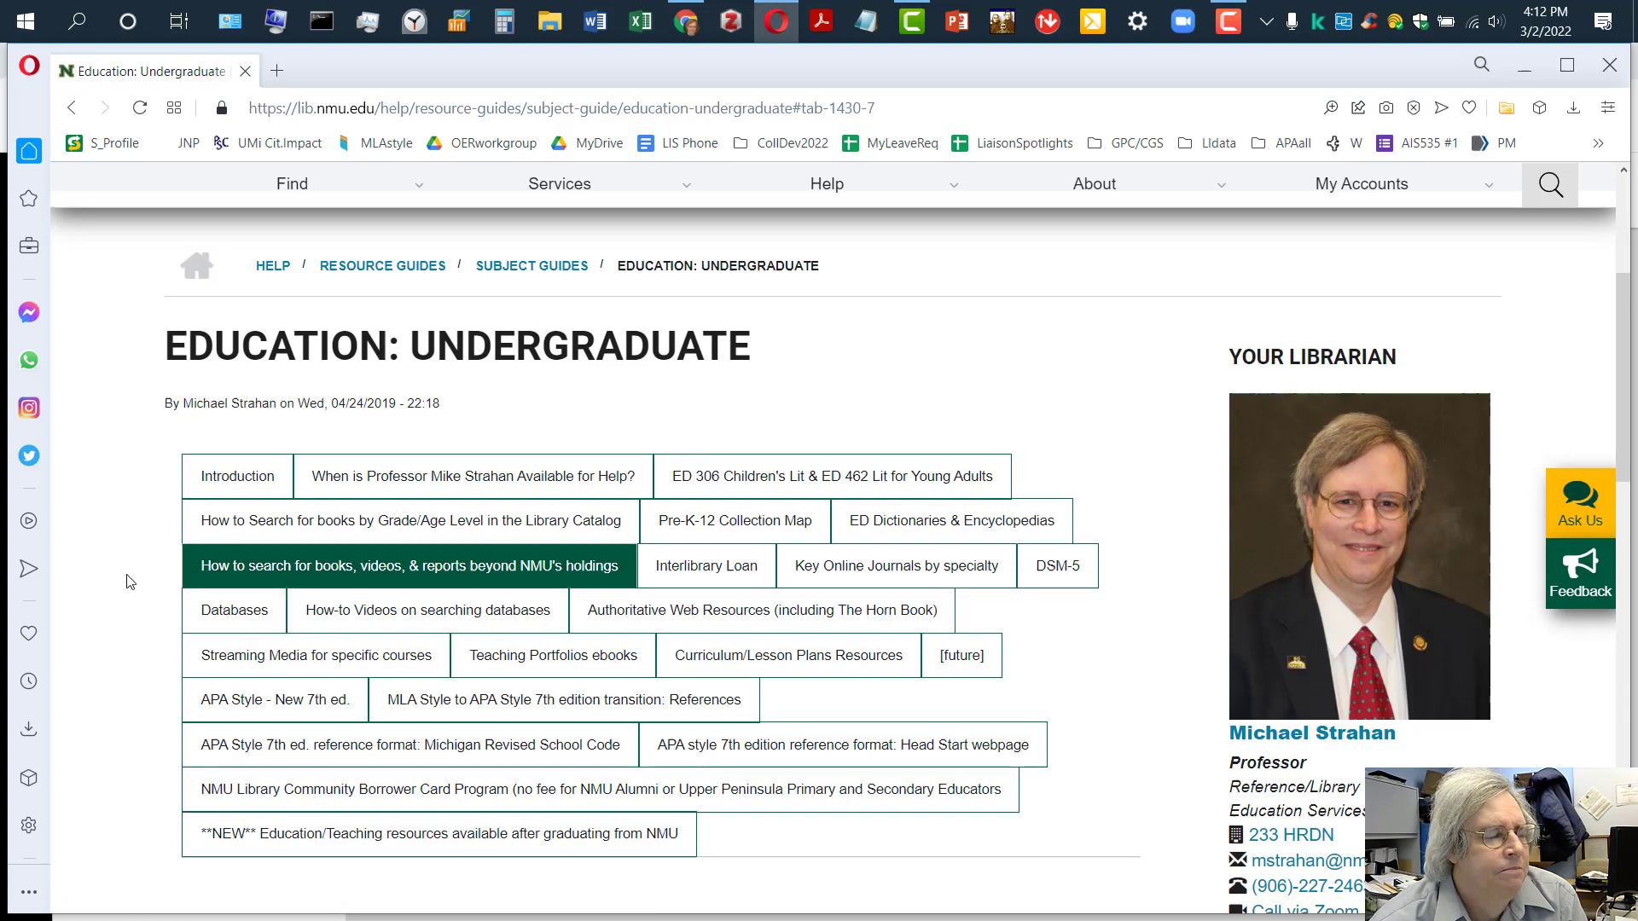
scroll(128, 579, down, 3)
scroll(218, 564, up, 1)
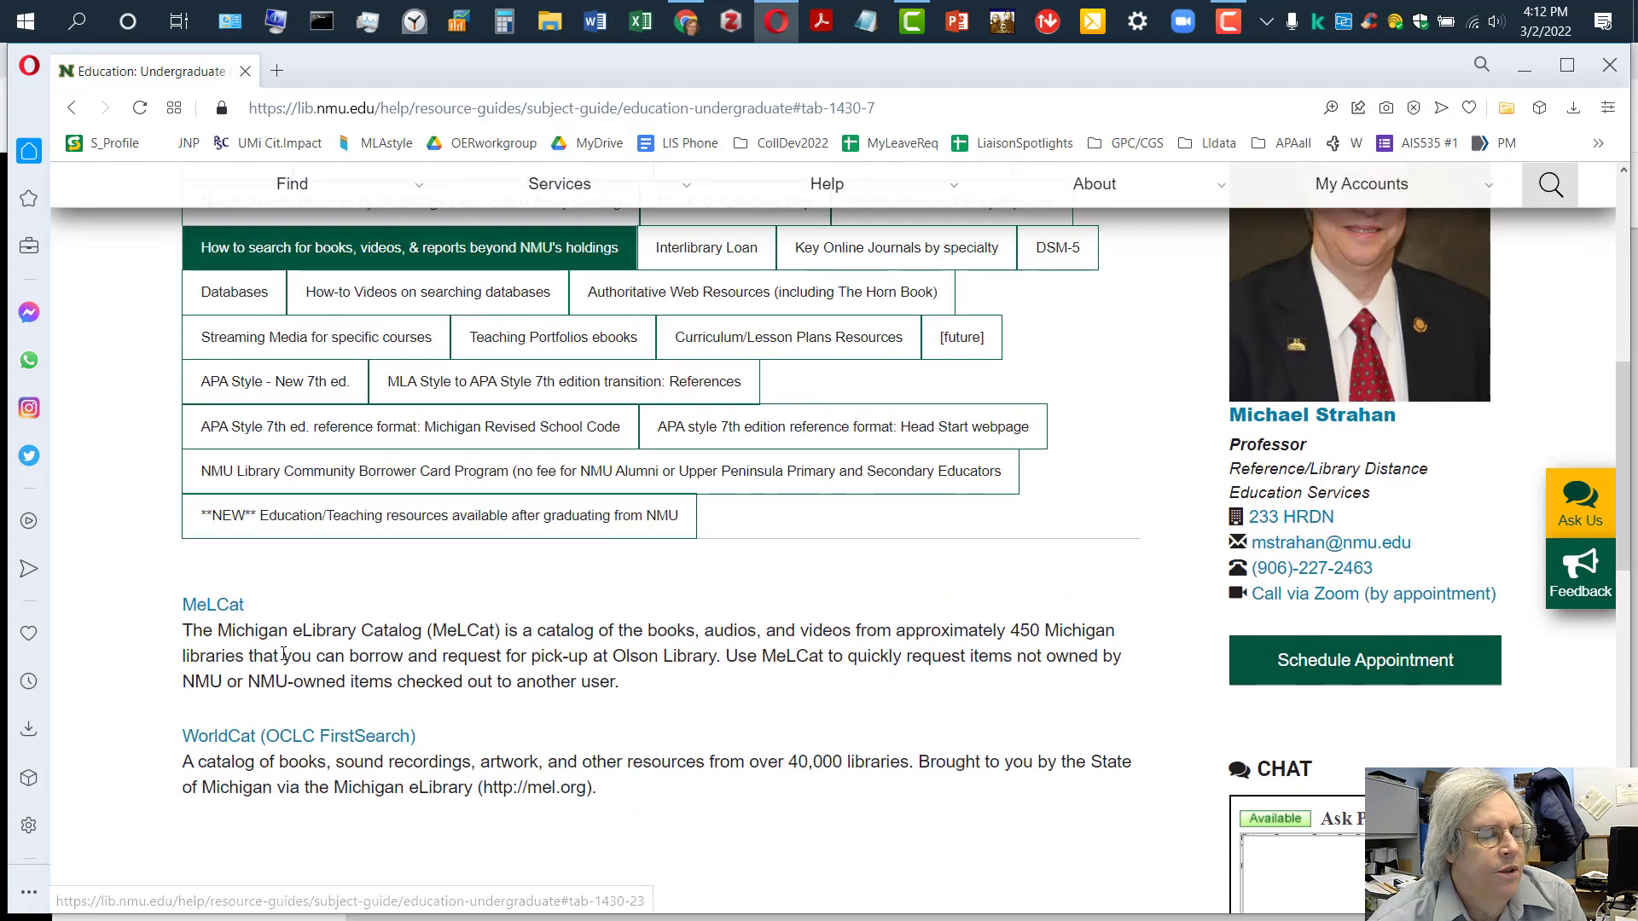
- Open the Classic MeLCat Search page from the guide's MeLCat link
click(231, 609)
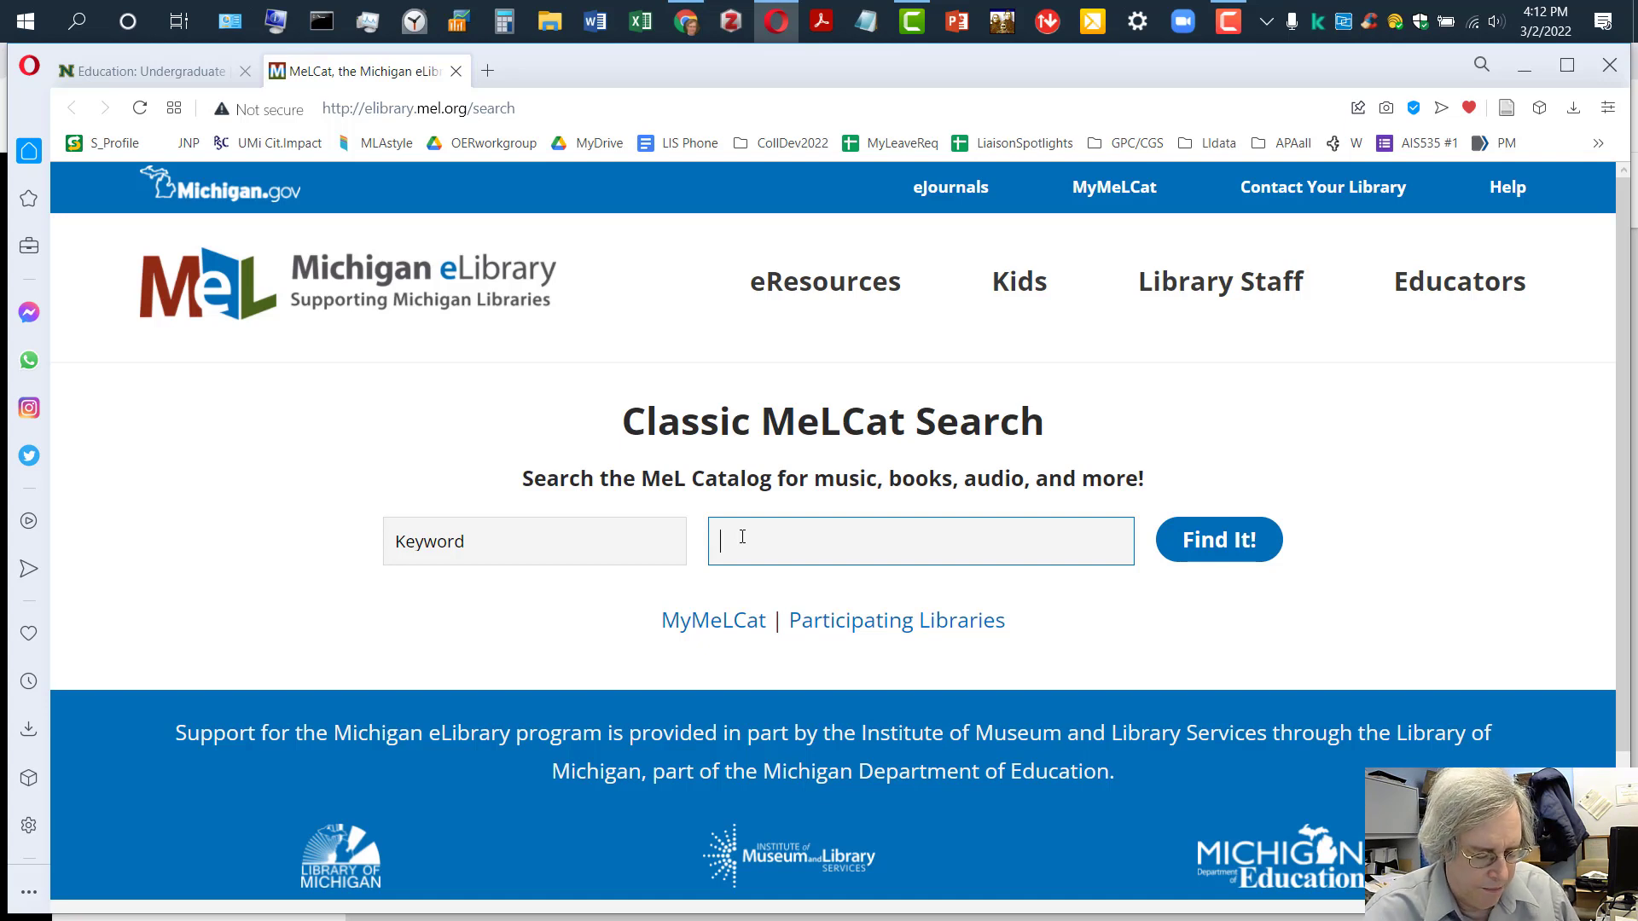
text(c)
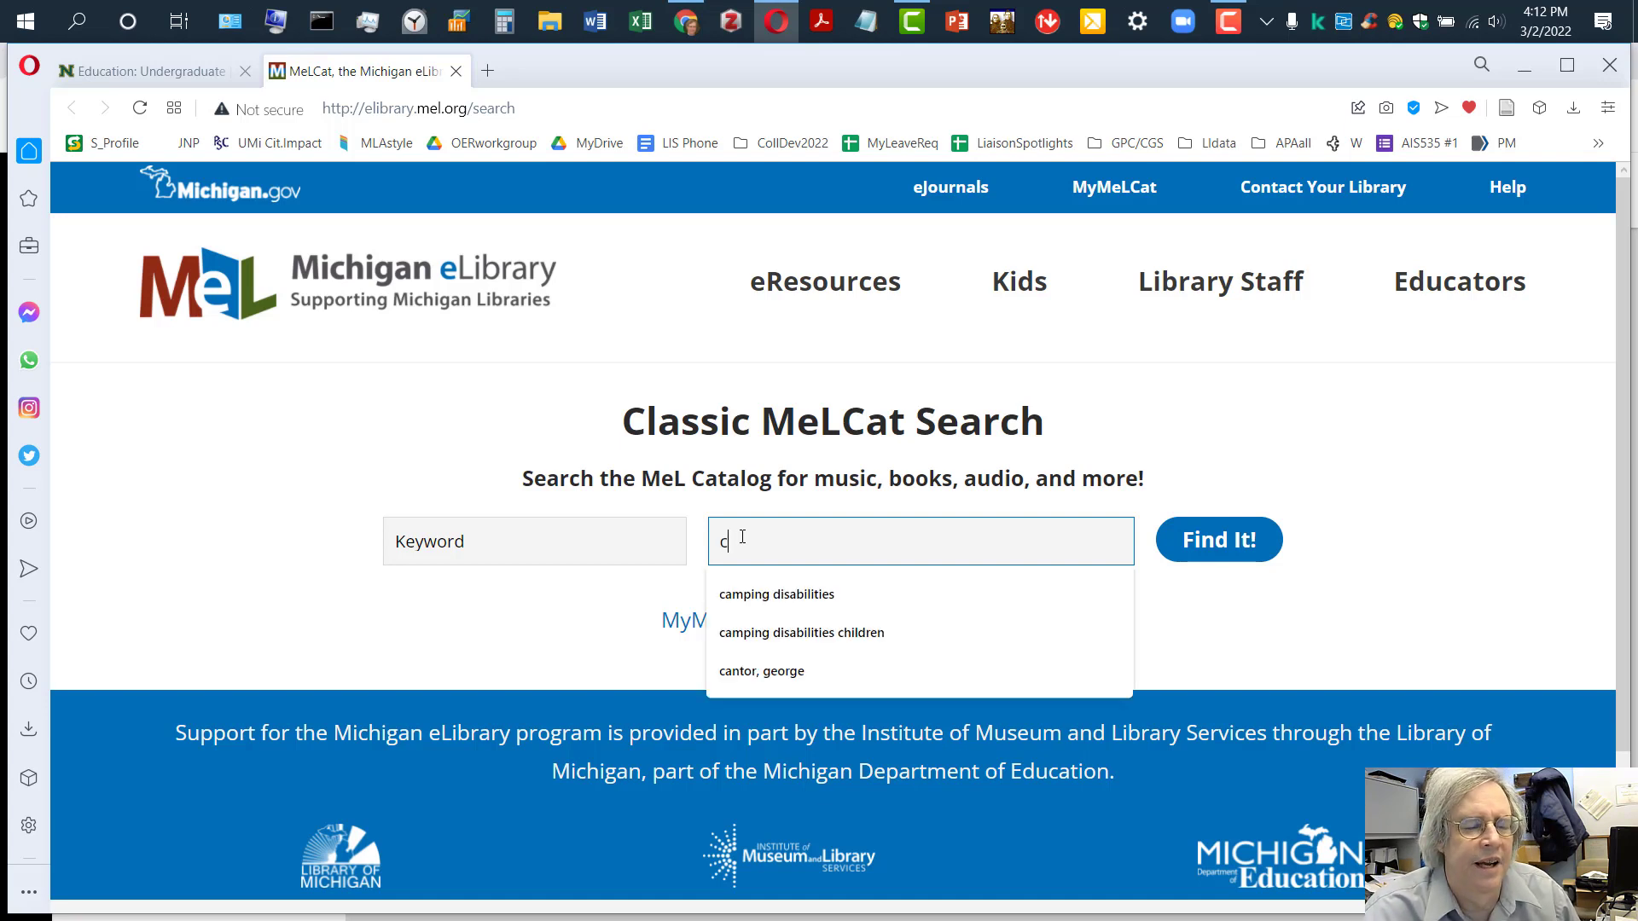
text(amping )
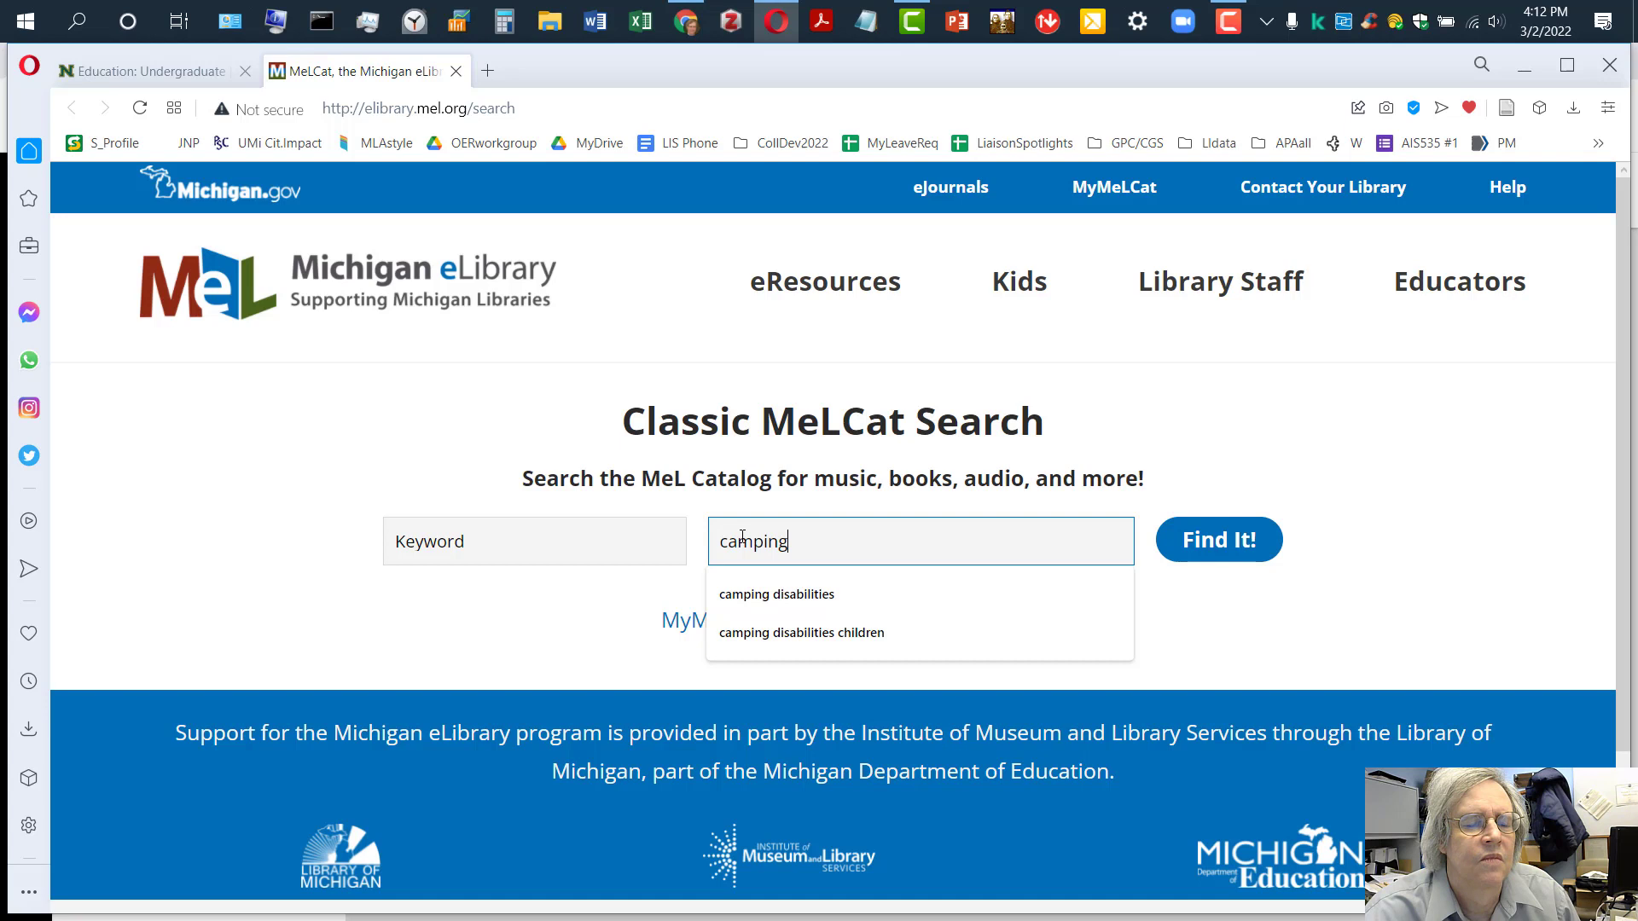
text(d)
text(isabilitie)
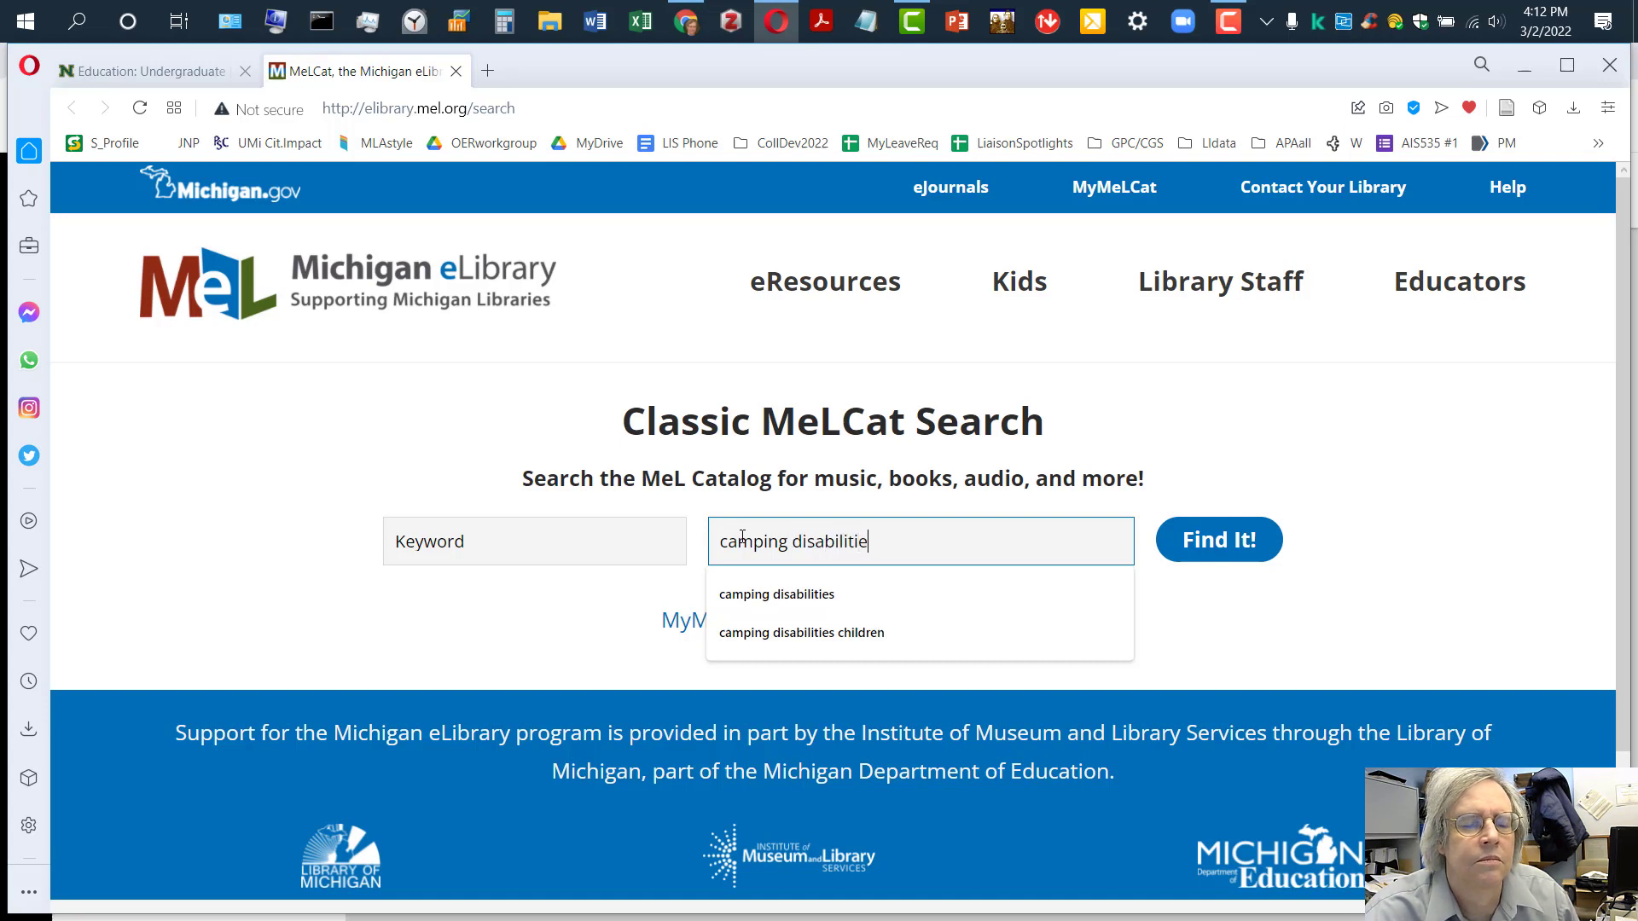
text(s)
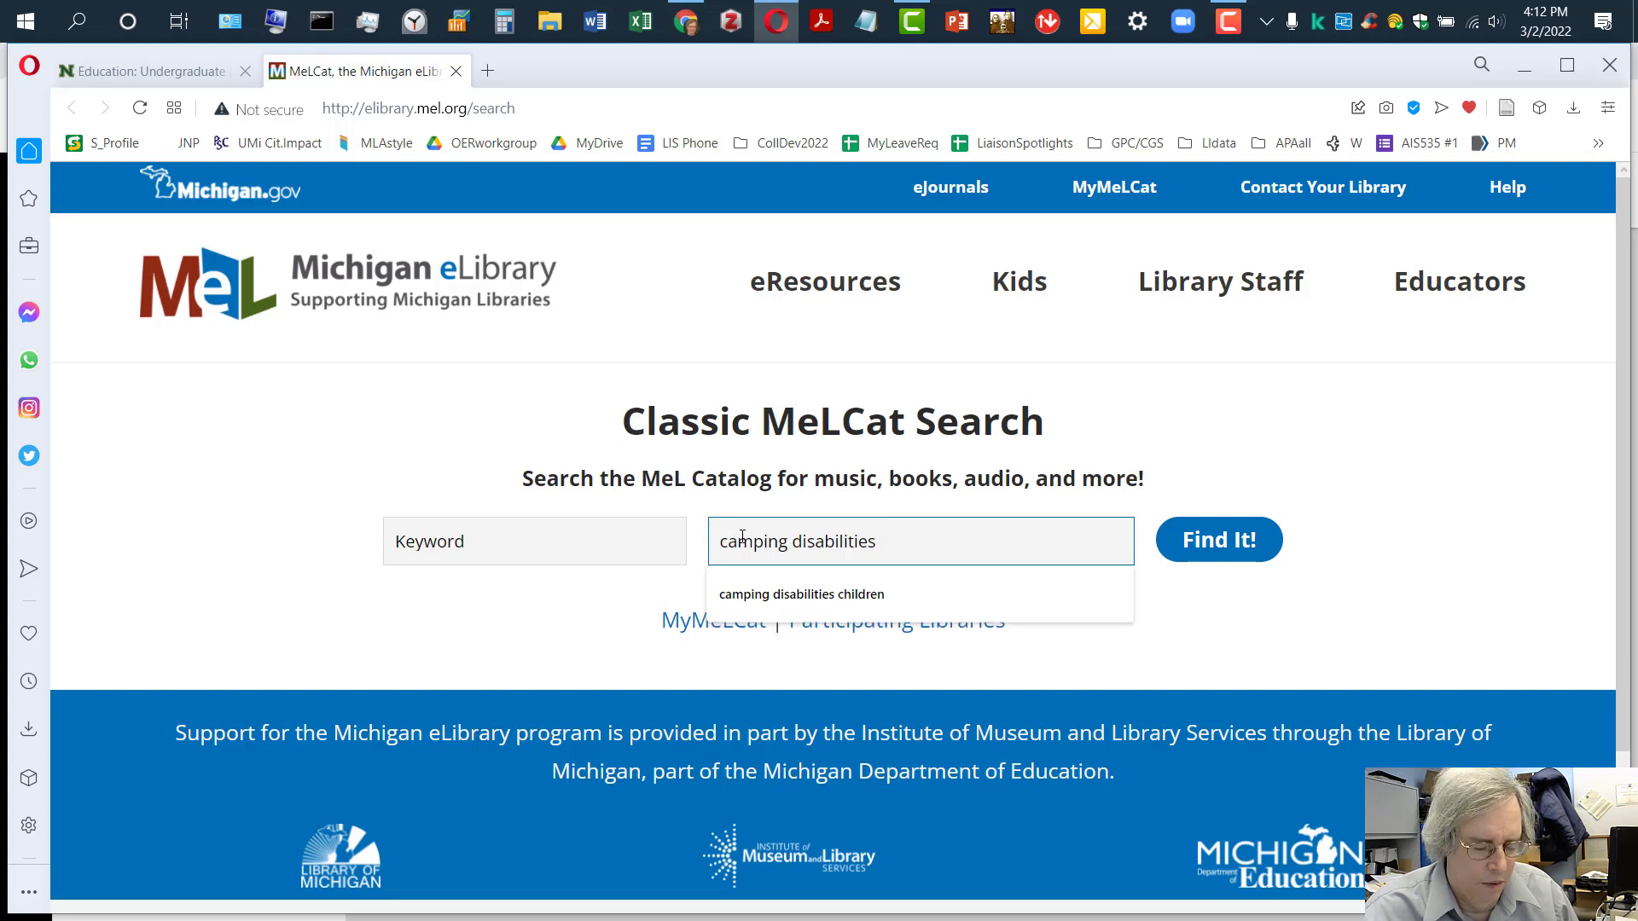
text( (children )
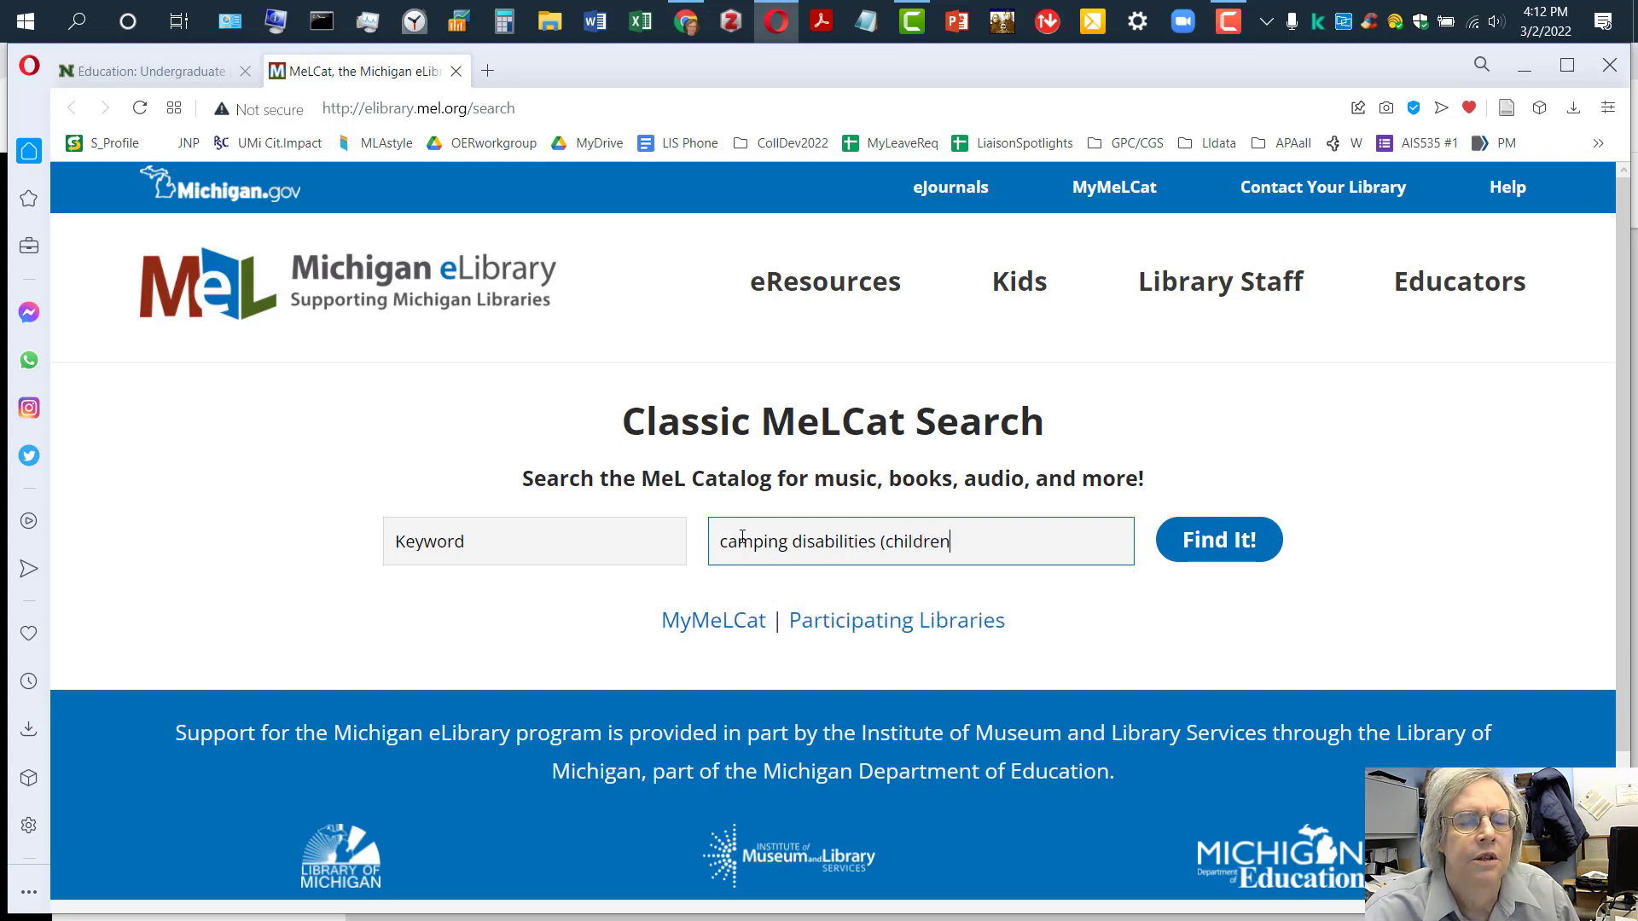
text(OR ju)
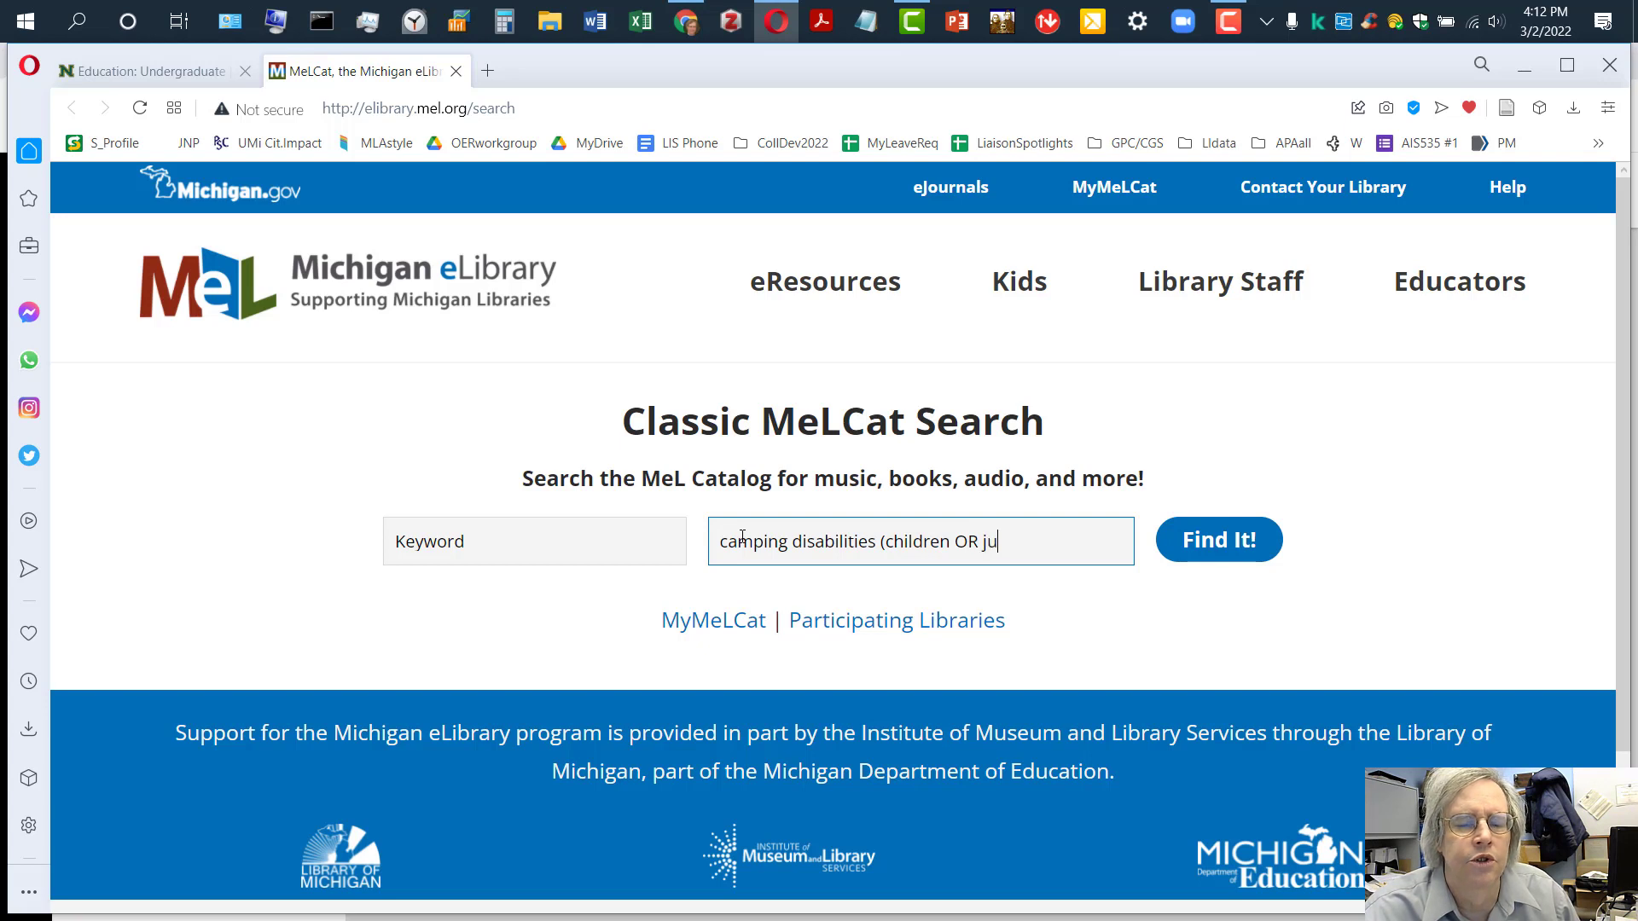
text(venile)
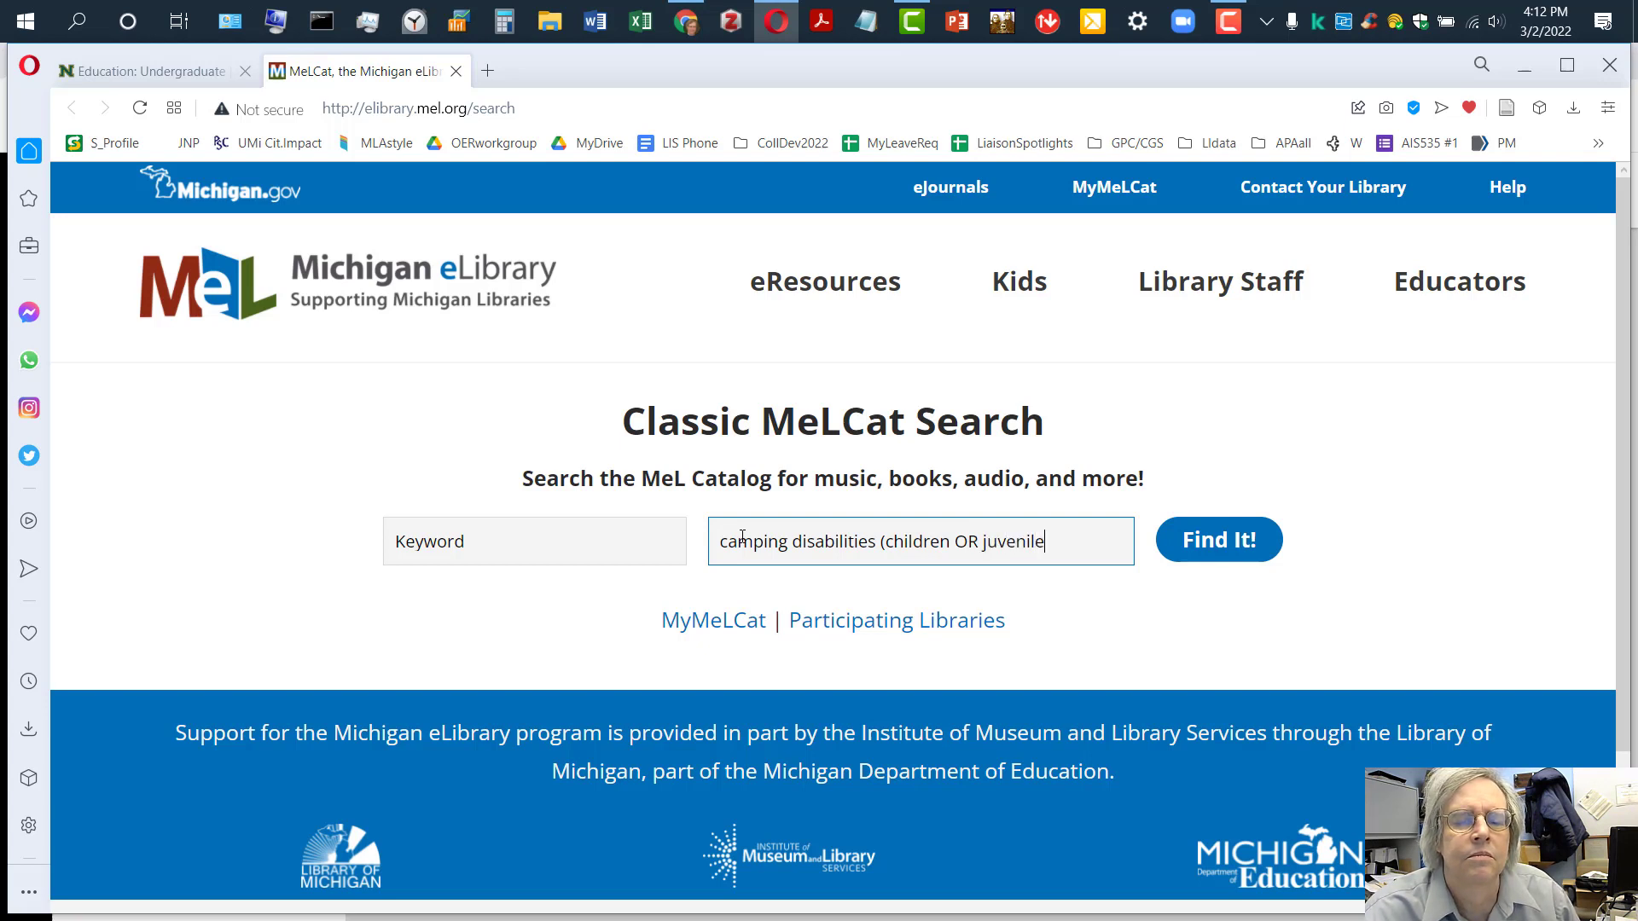
text())
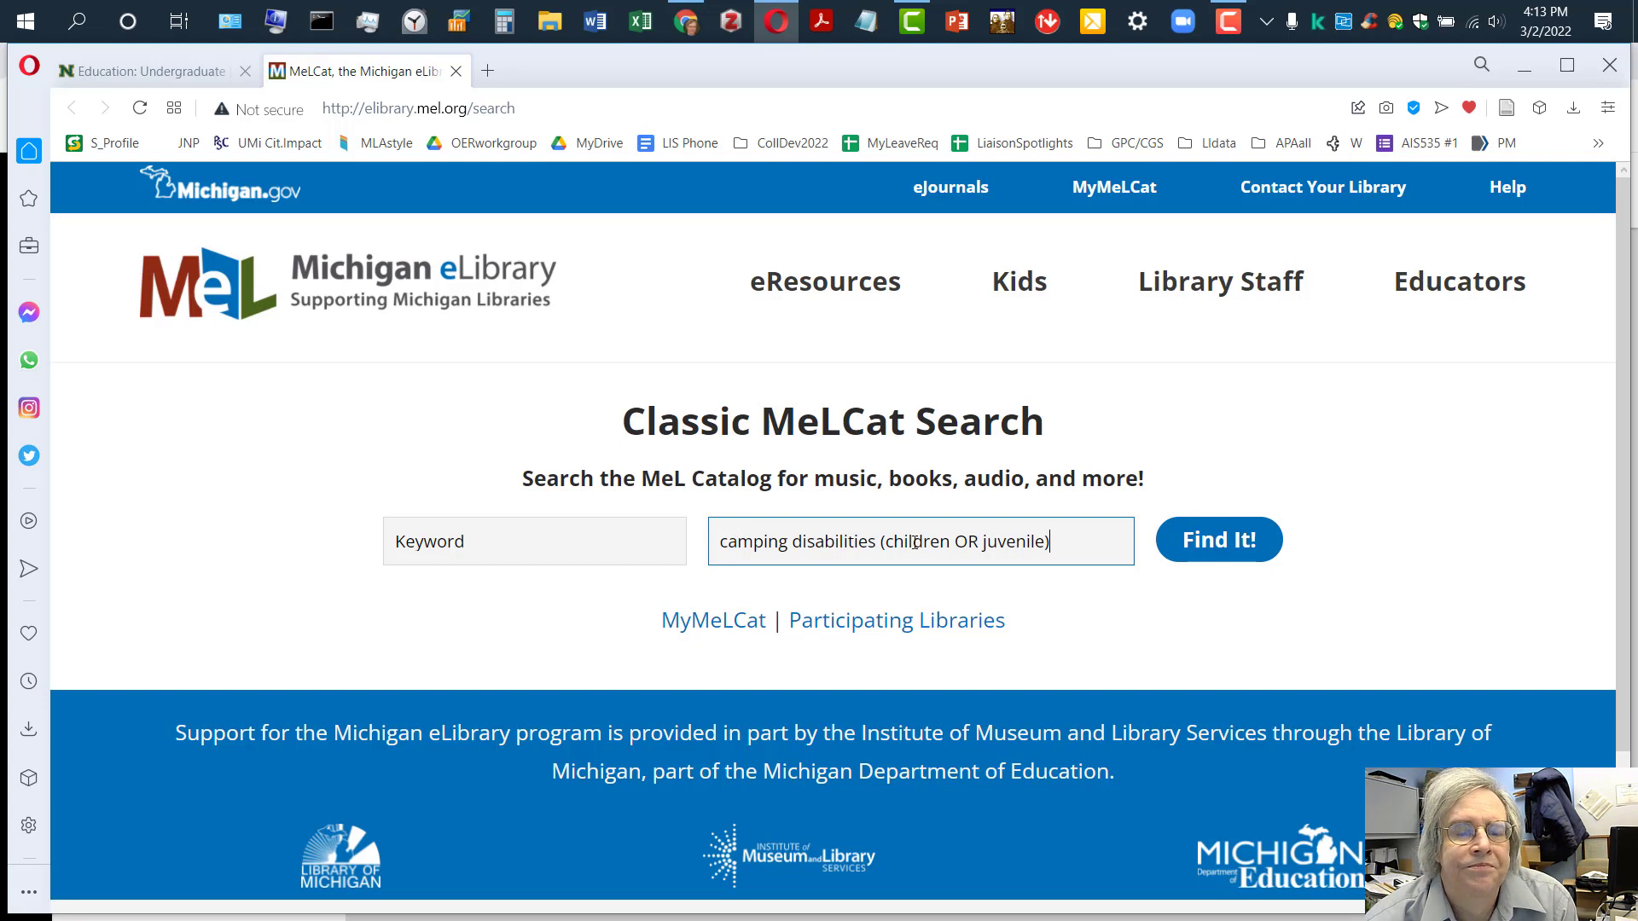
- Run the MeLCat search for camping disabilities (children OR juvenile)
click(1220, 552)
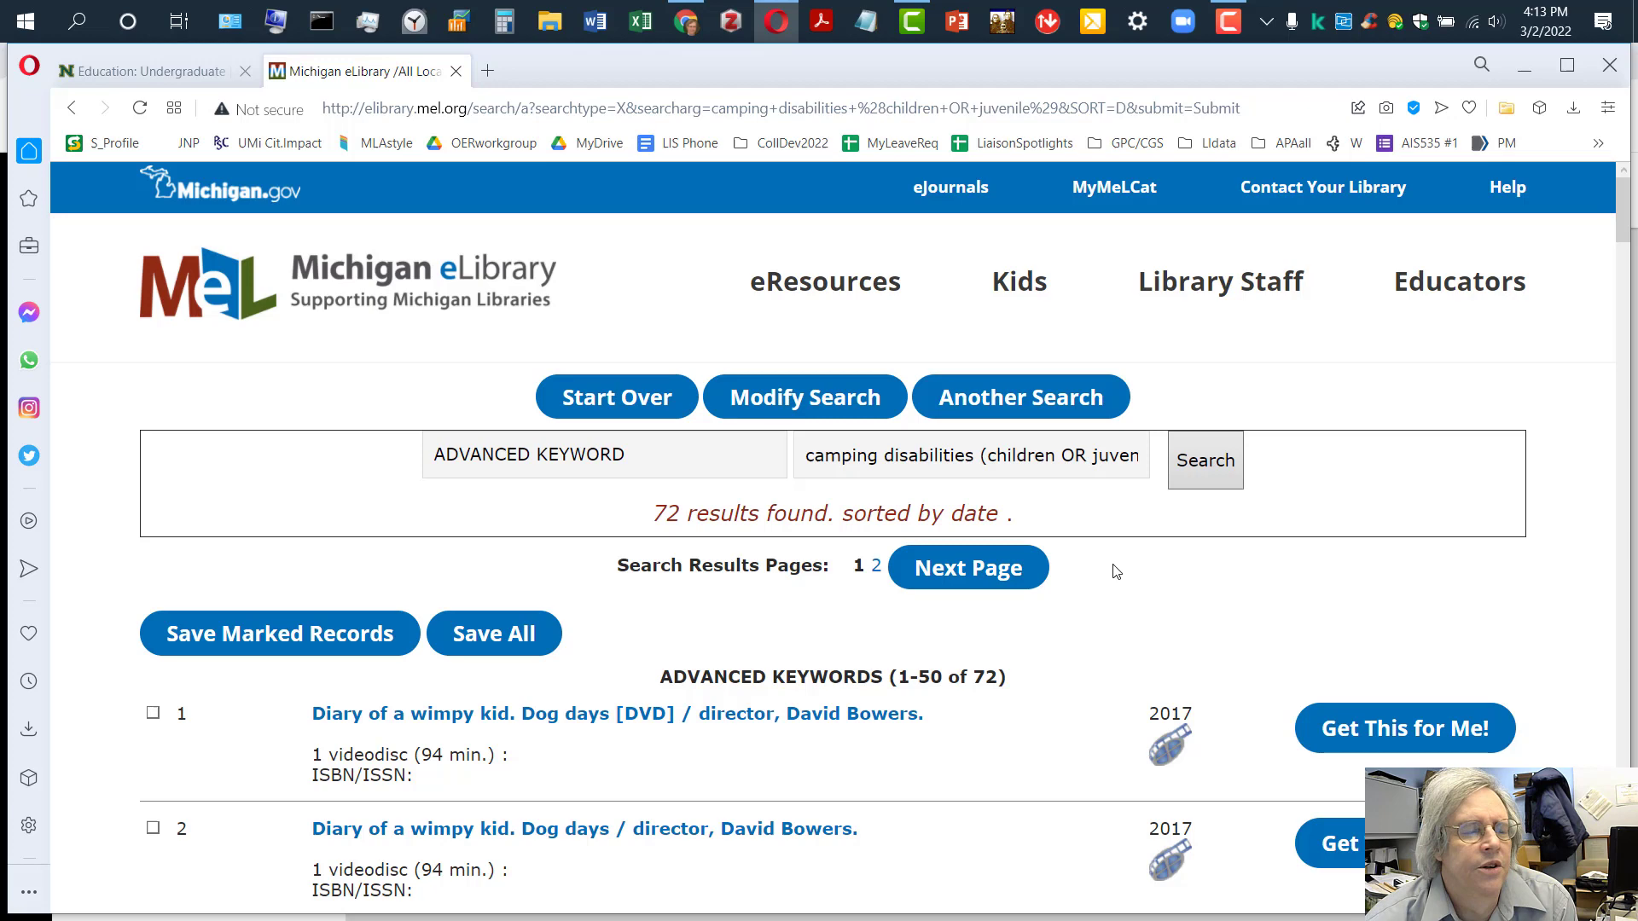
scroll(1111, 566, down, 1)
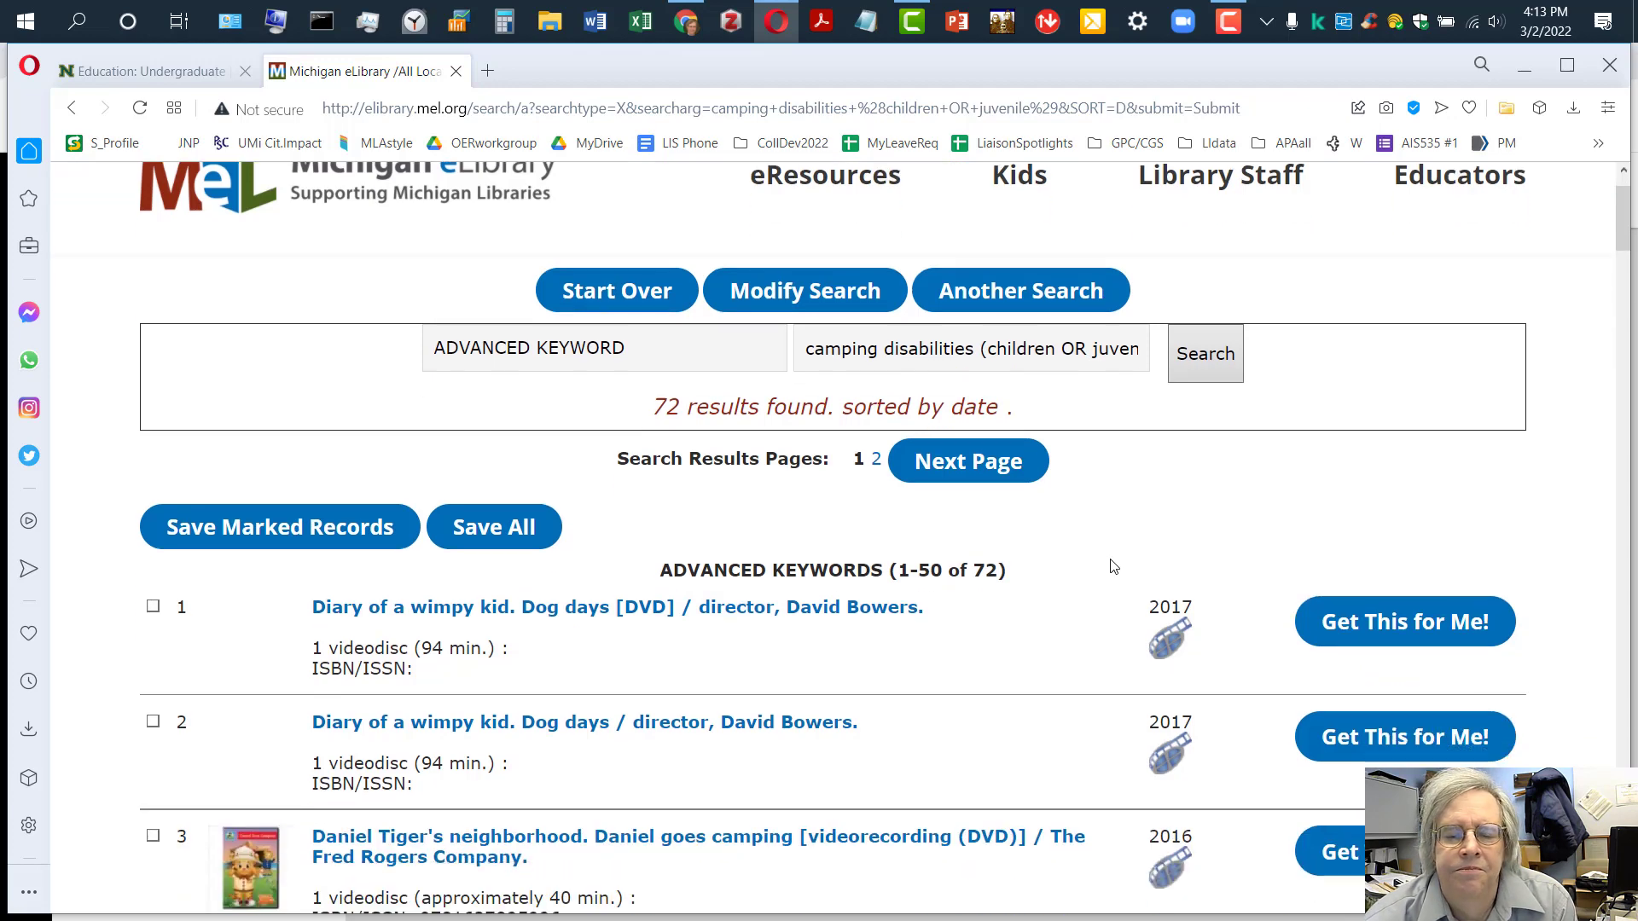
scroll(1092, 561, down, 1)
scroll(1093, 561, up, 1)
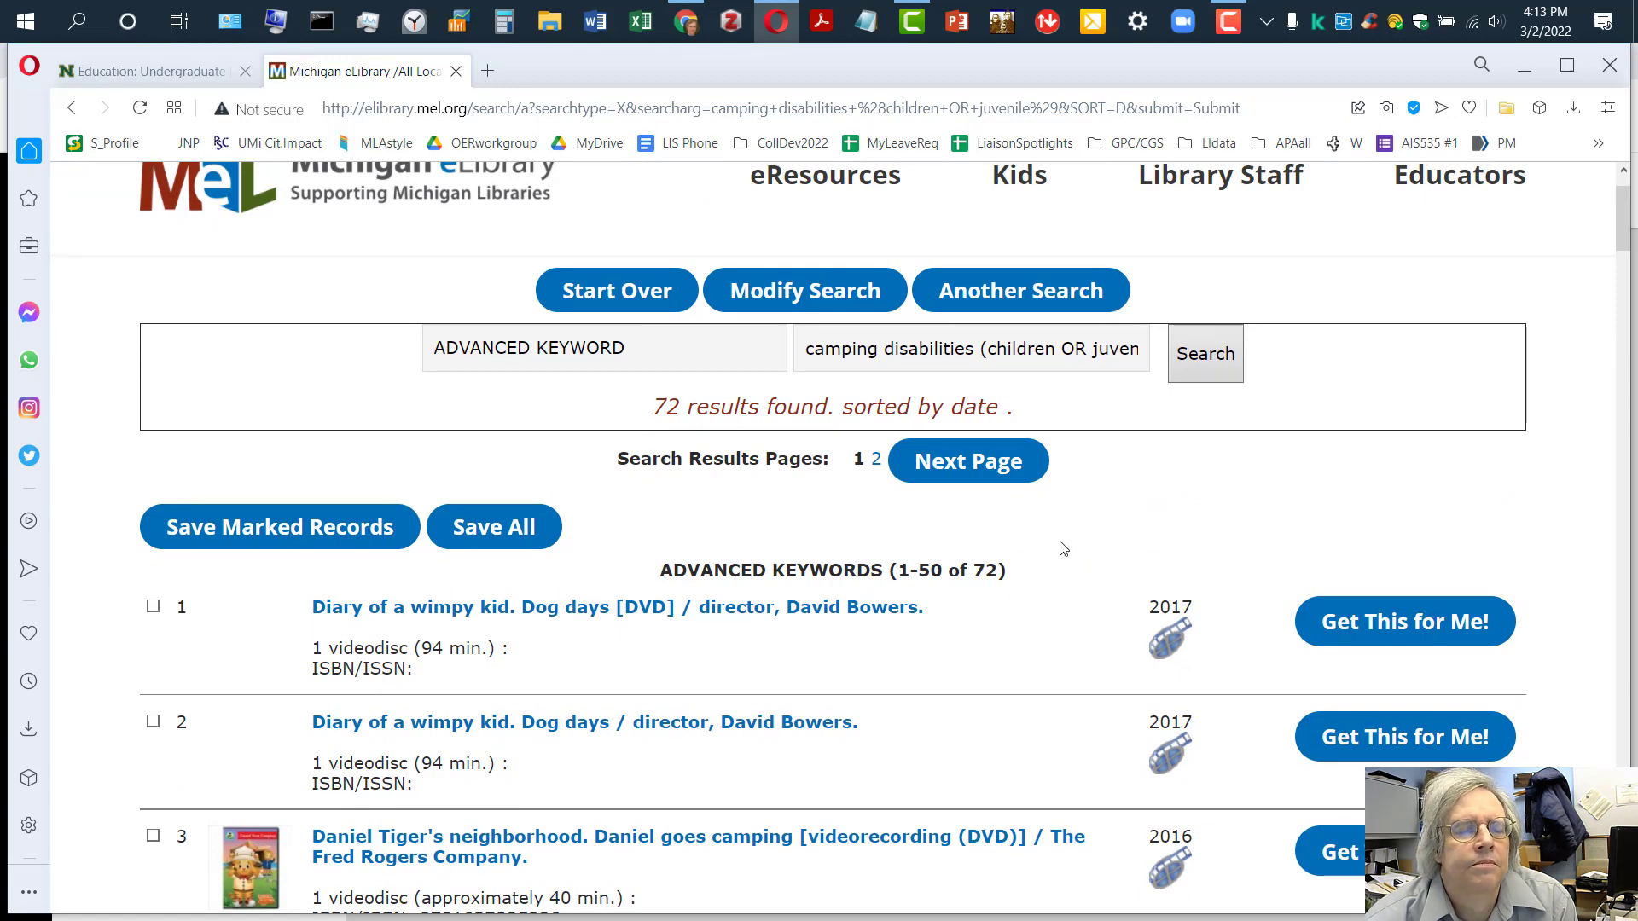
scroll(1060, 544, down, 1)
scroll(1030, 519, down, 1)
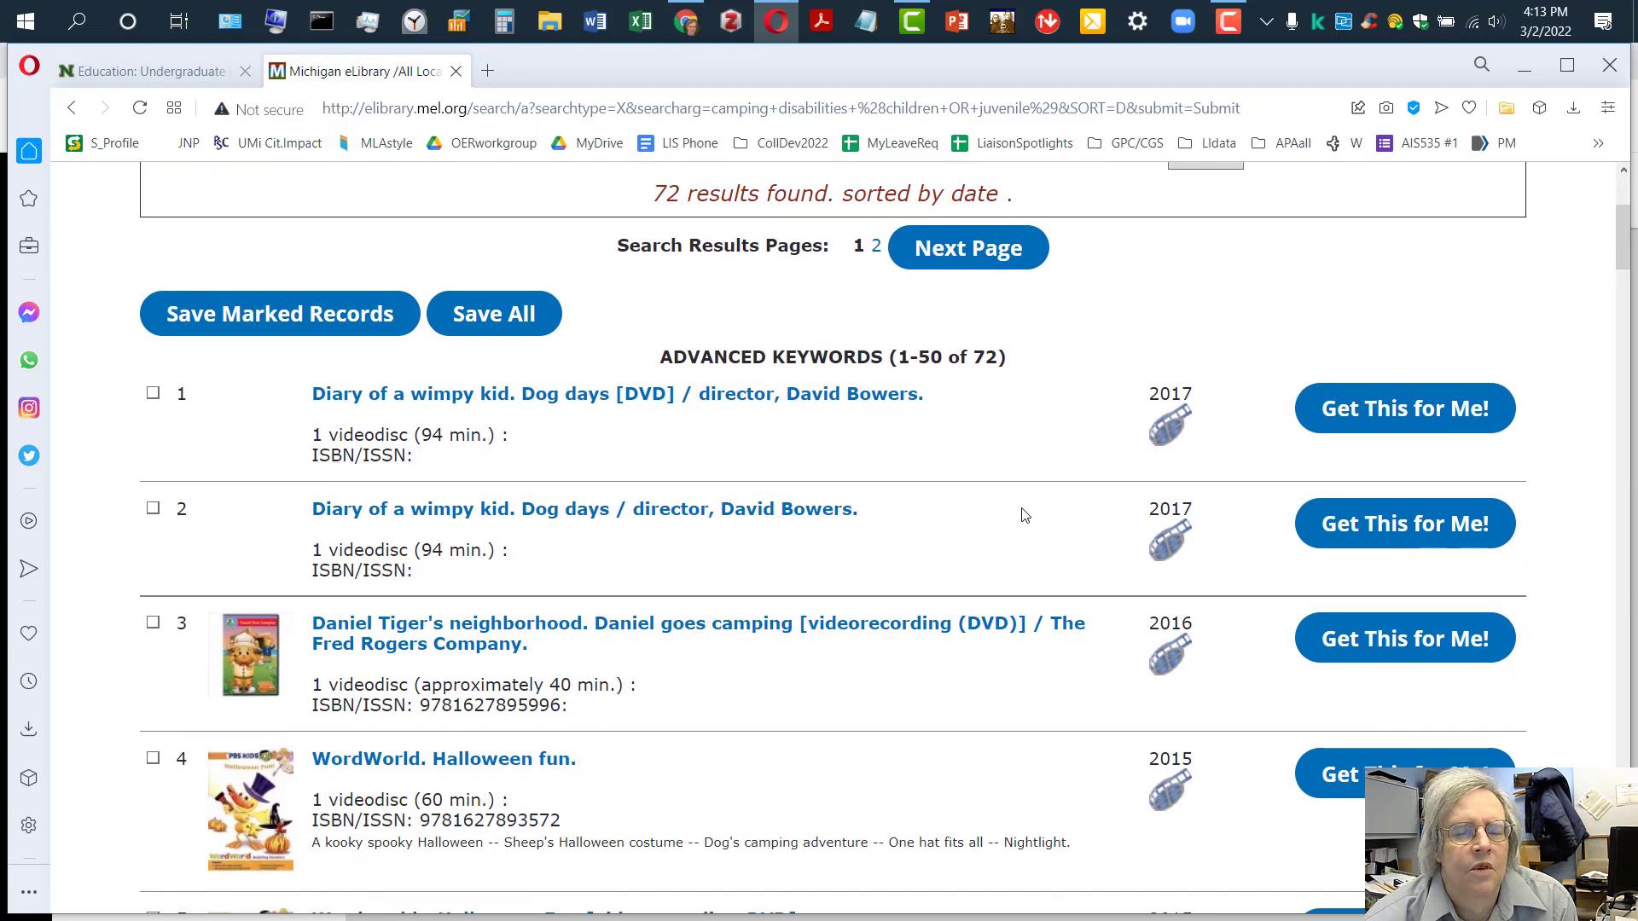
scroll(1023, 514, down, 1)
scroll(1134, 587, down, 3)
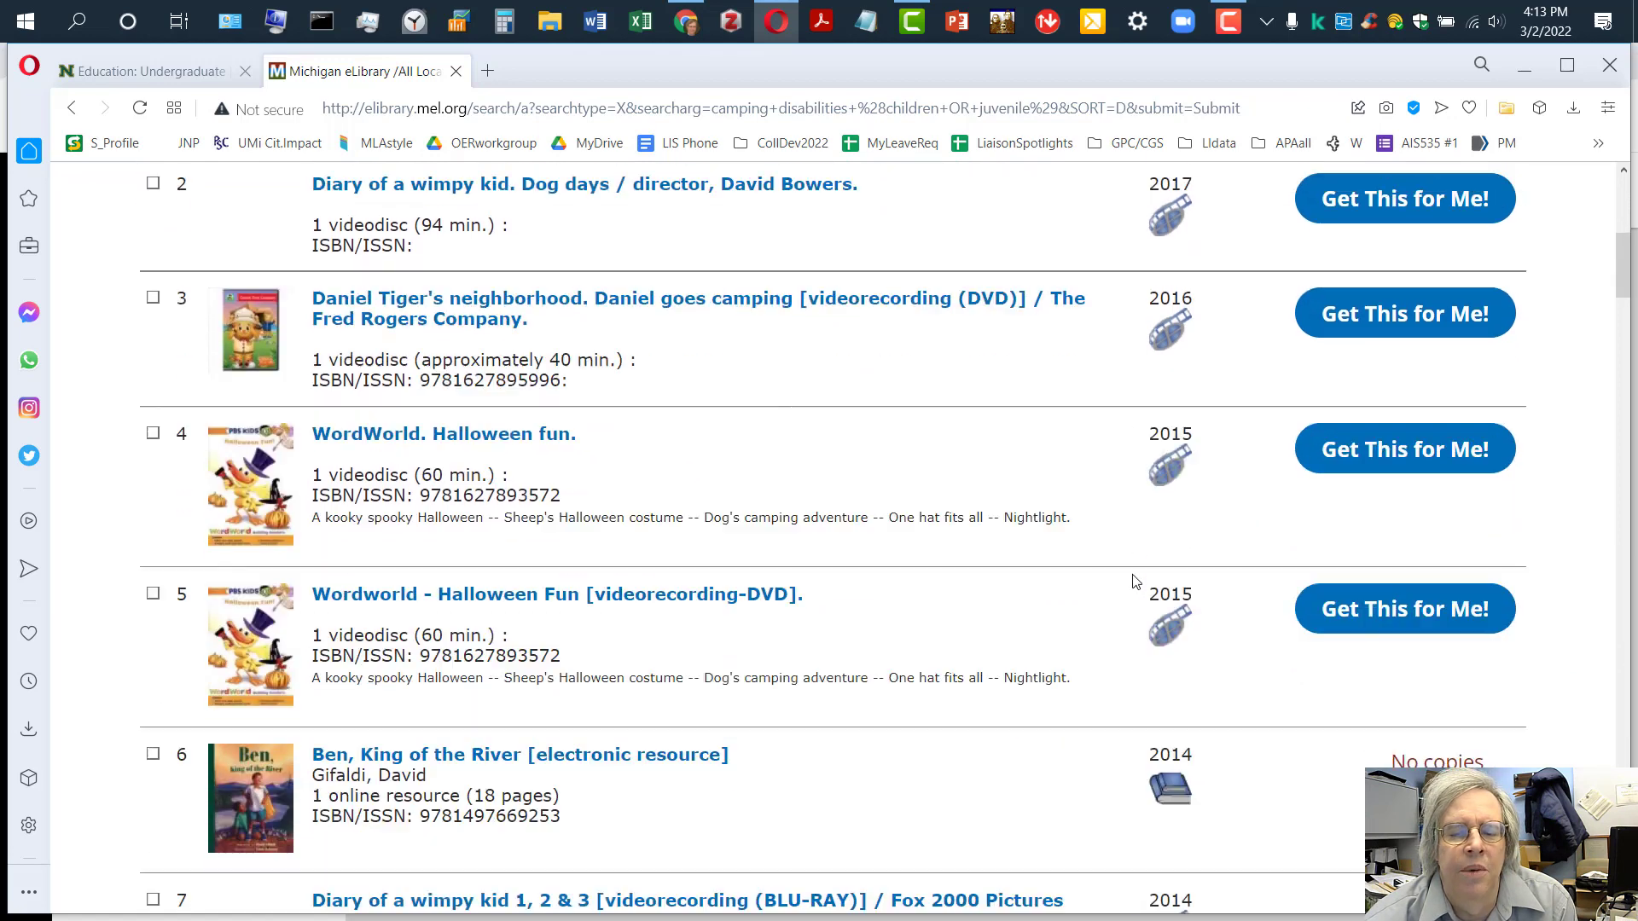
scroll(1127, 578, down, 2)
scroll(1125, 576, down, 2)
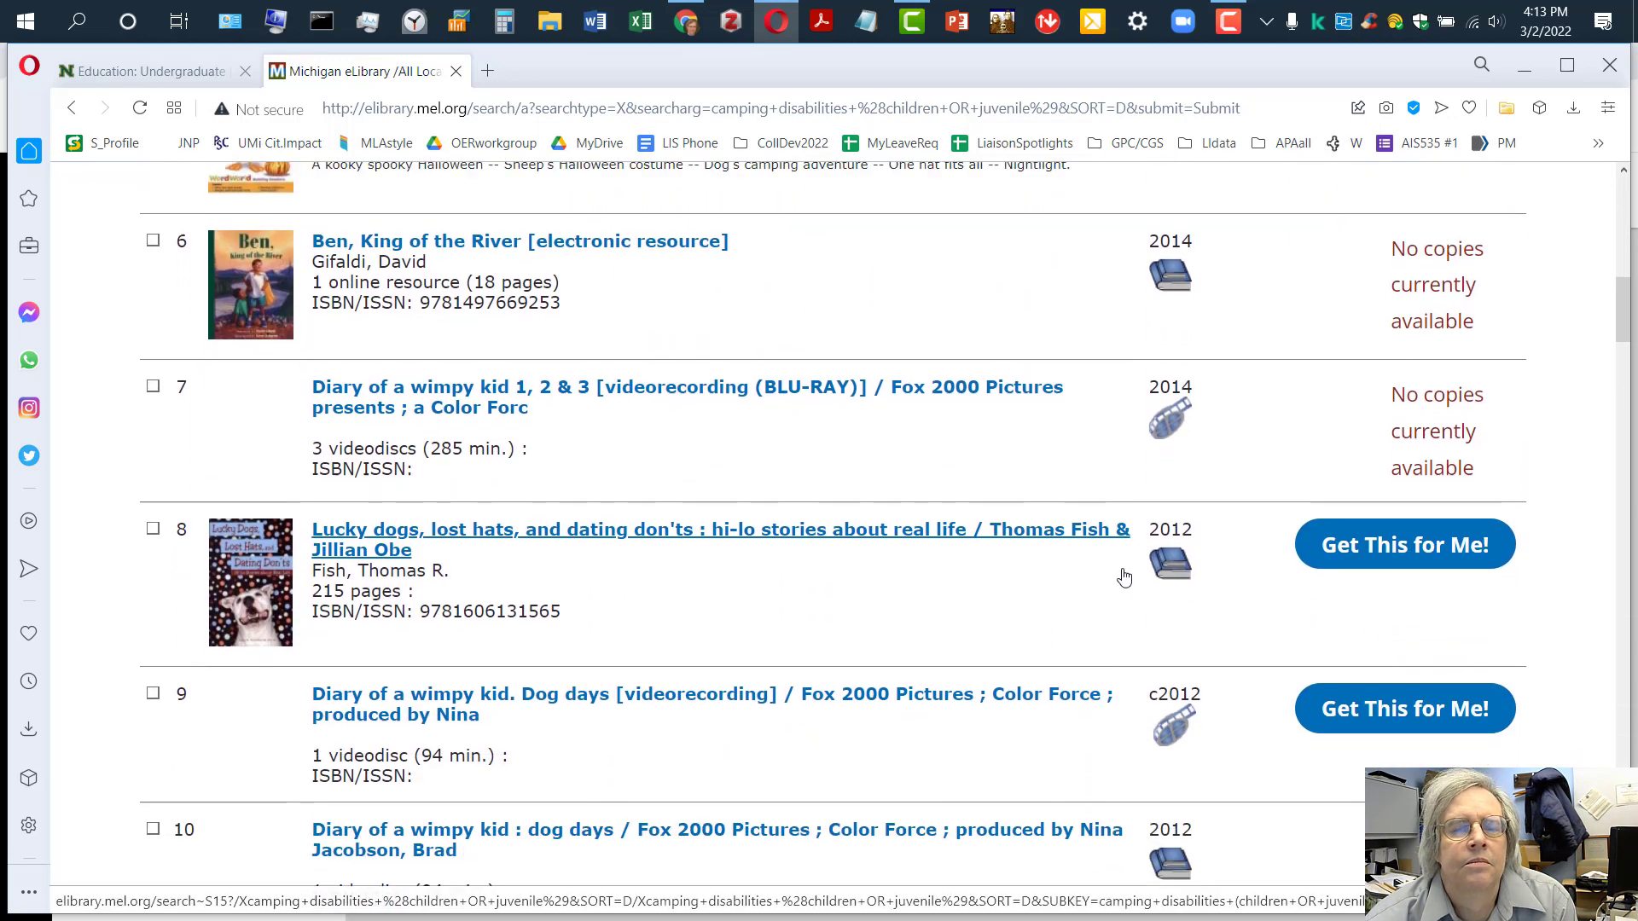
scroll(1122, 575, up, 1)
scroll(1123, 575, up, 1)
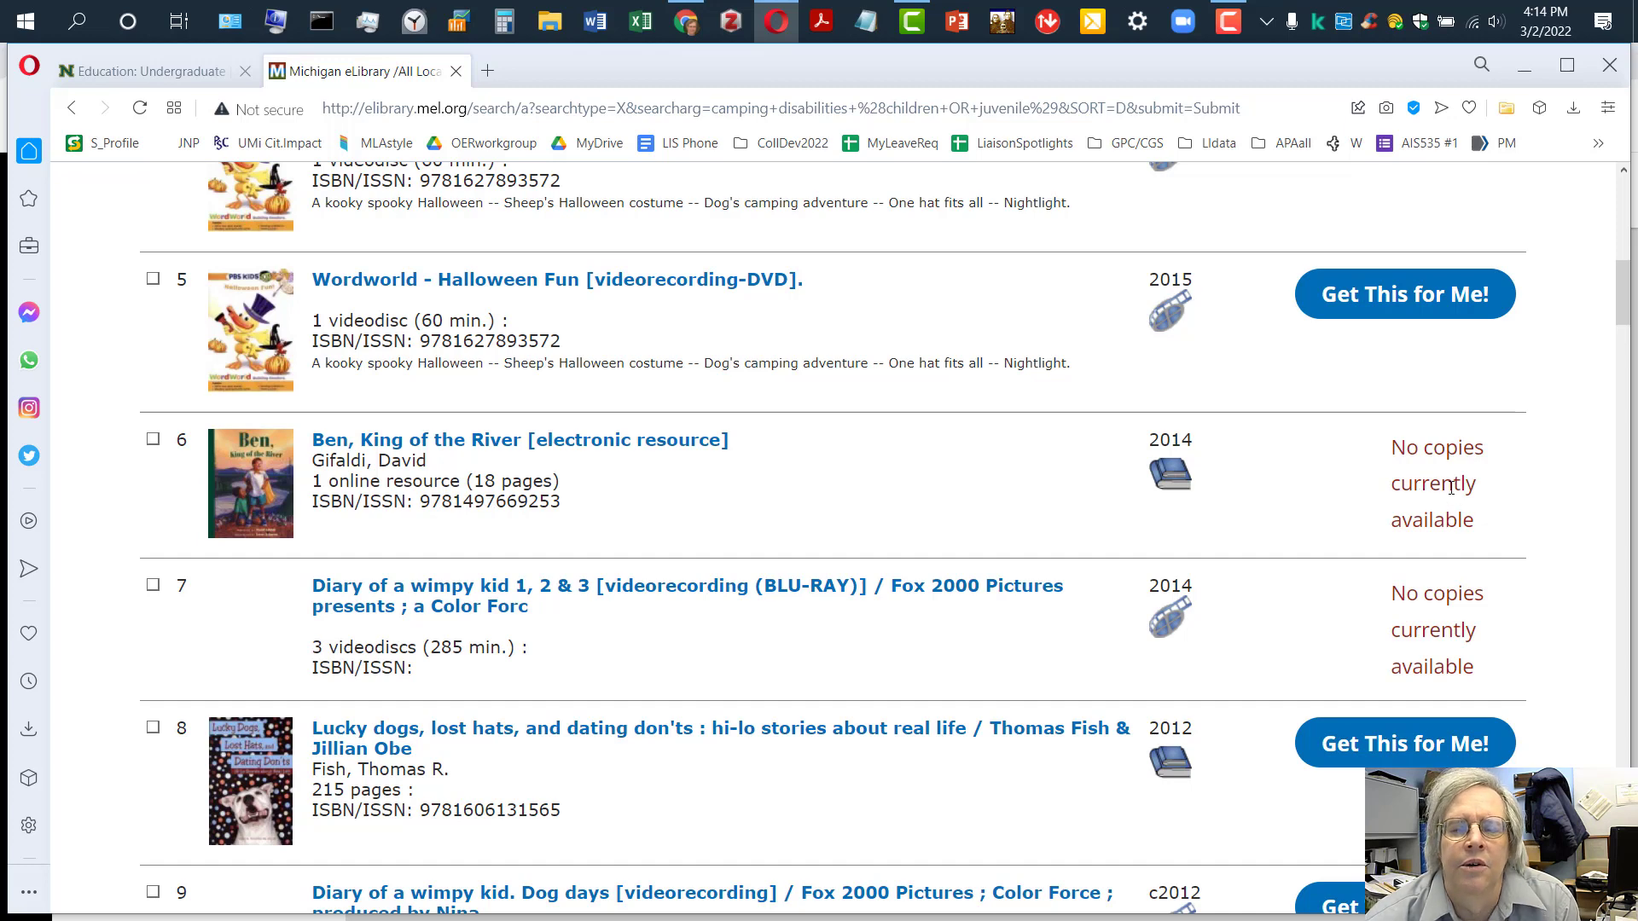
scroll(949, 523, down, 2)
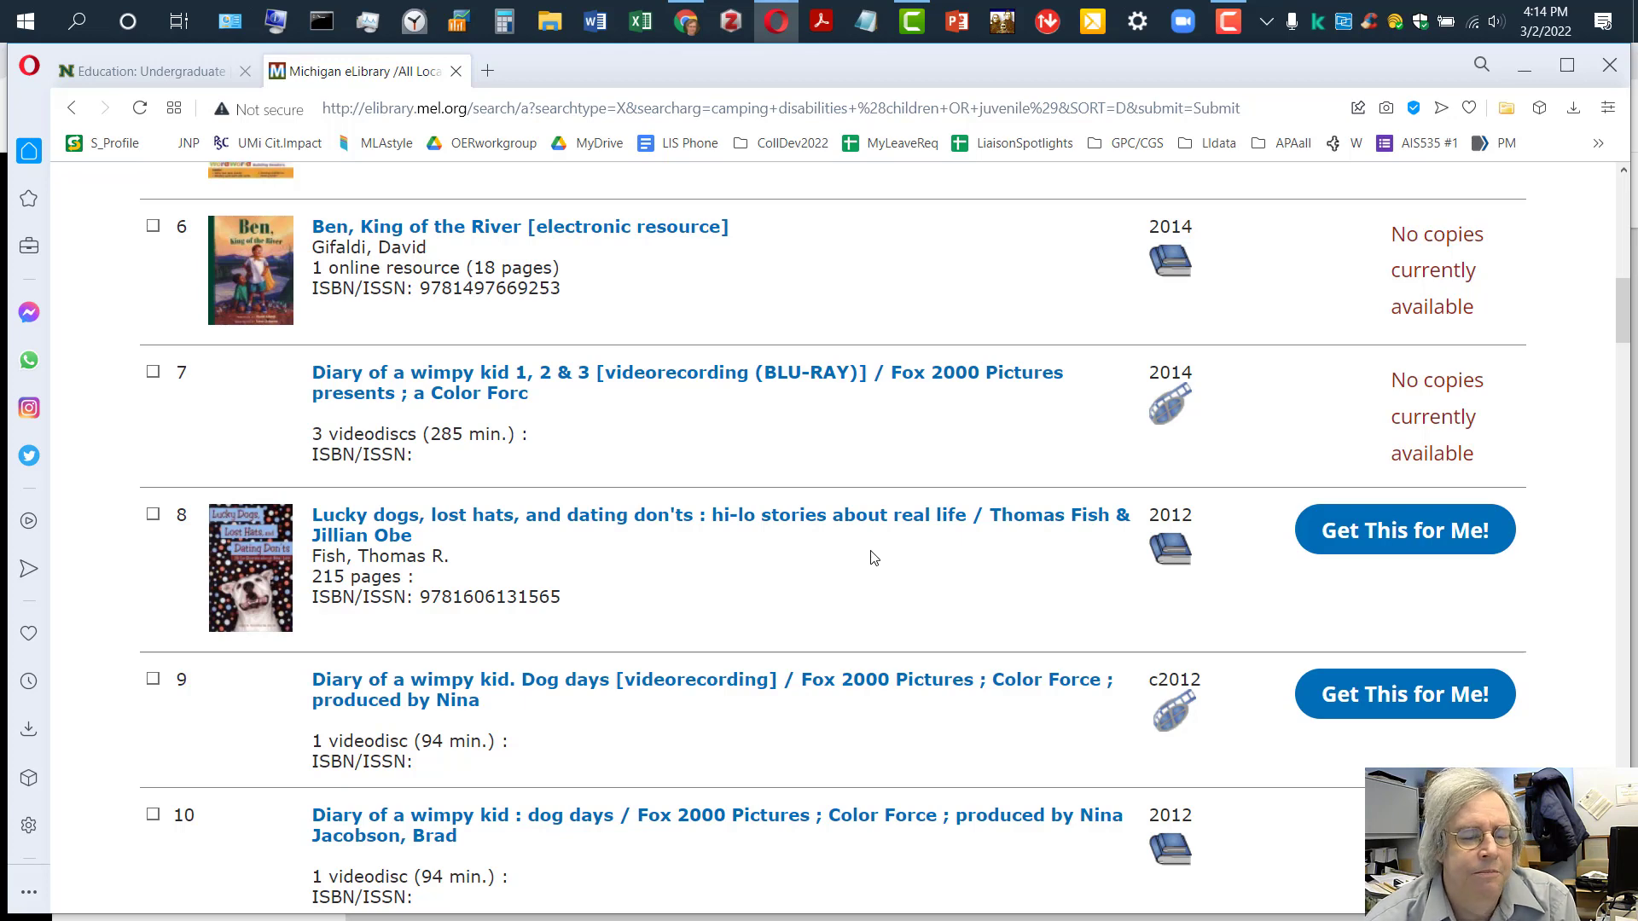
scroll(872, 558, down, 3)
scroll(865, 553, down, 2)
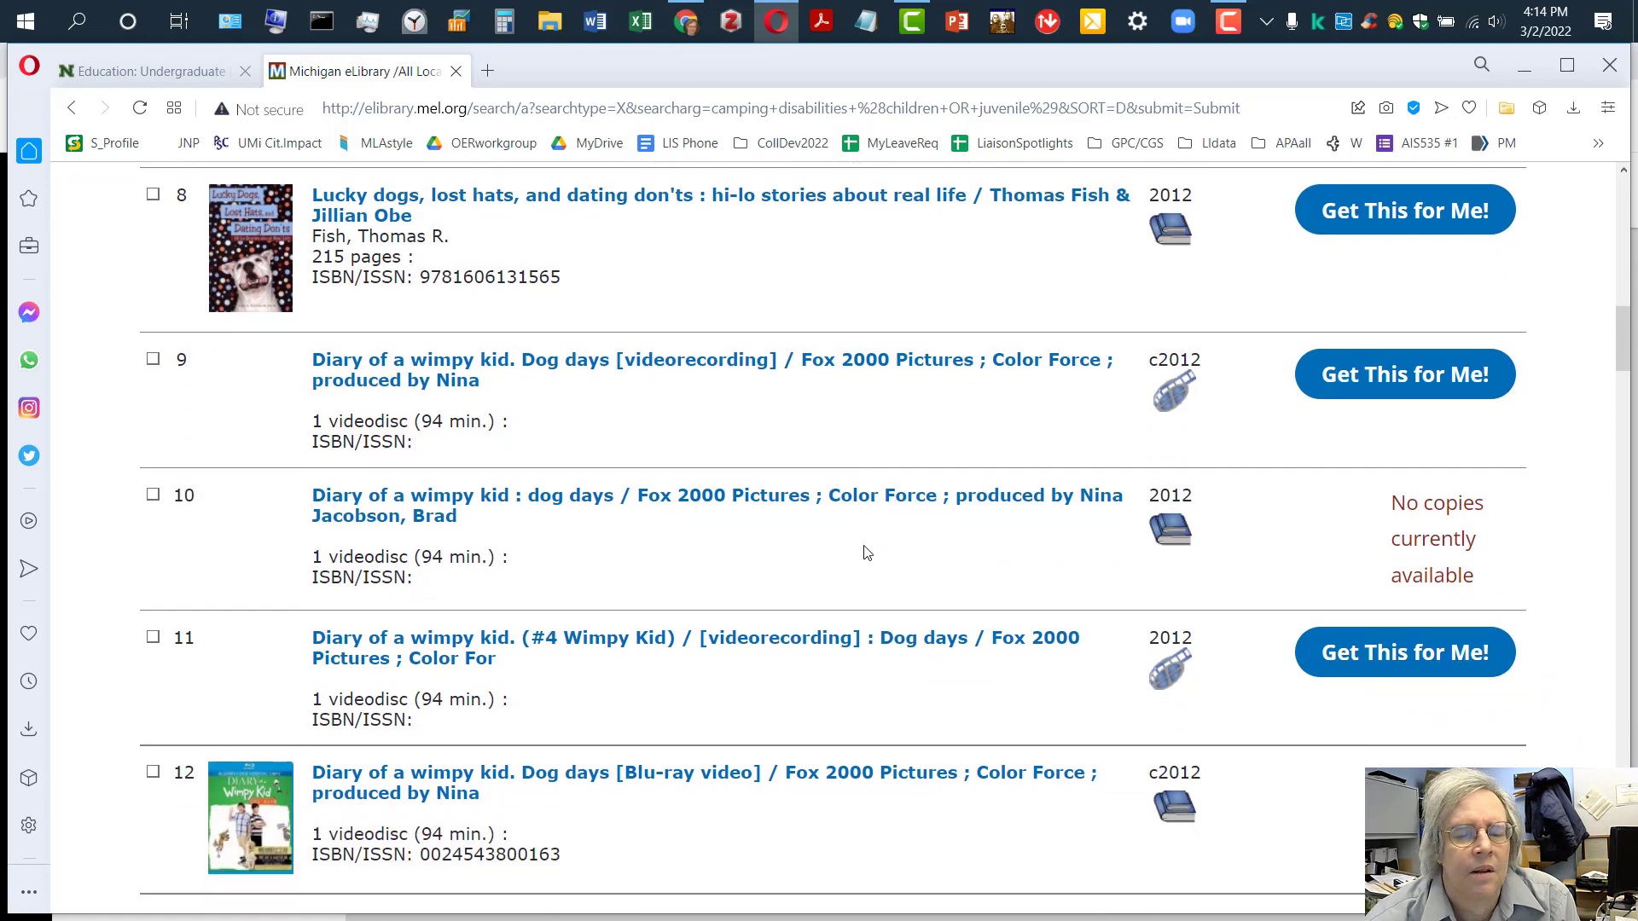
scroll(865, 554, down, 2)
scroll(865, 553, down, 2)
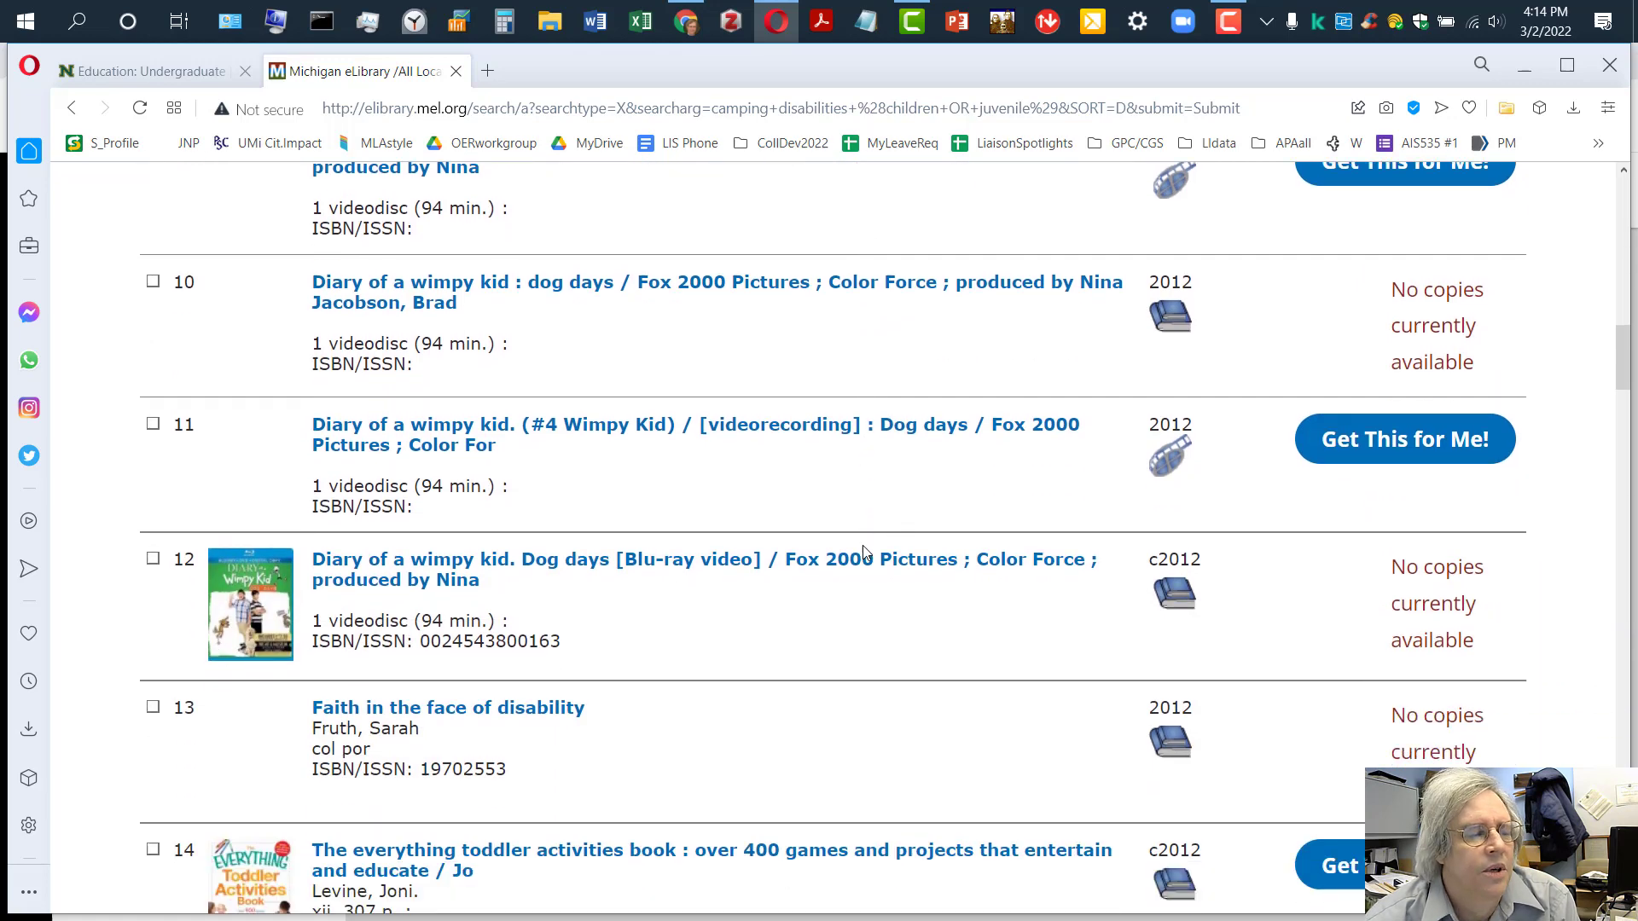
scroll(865, 553, down, 1)
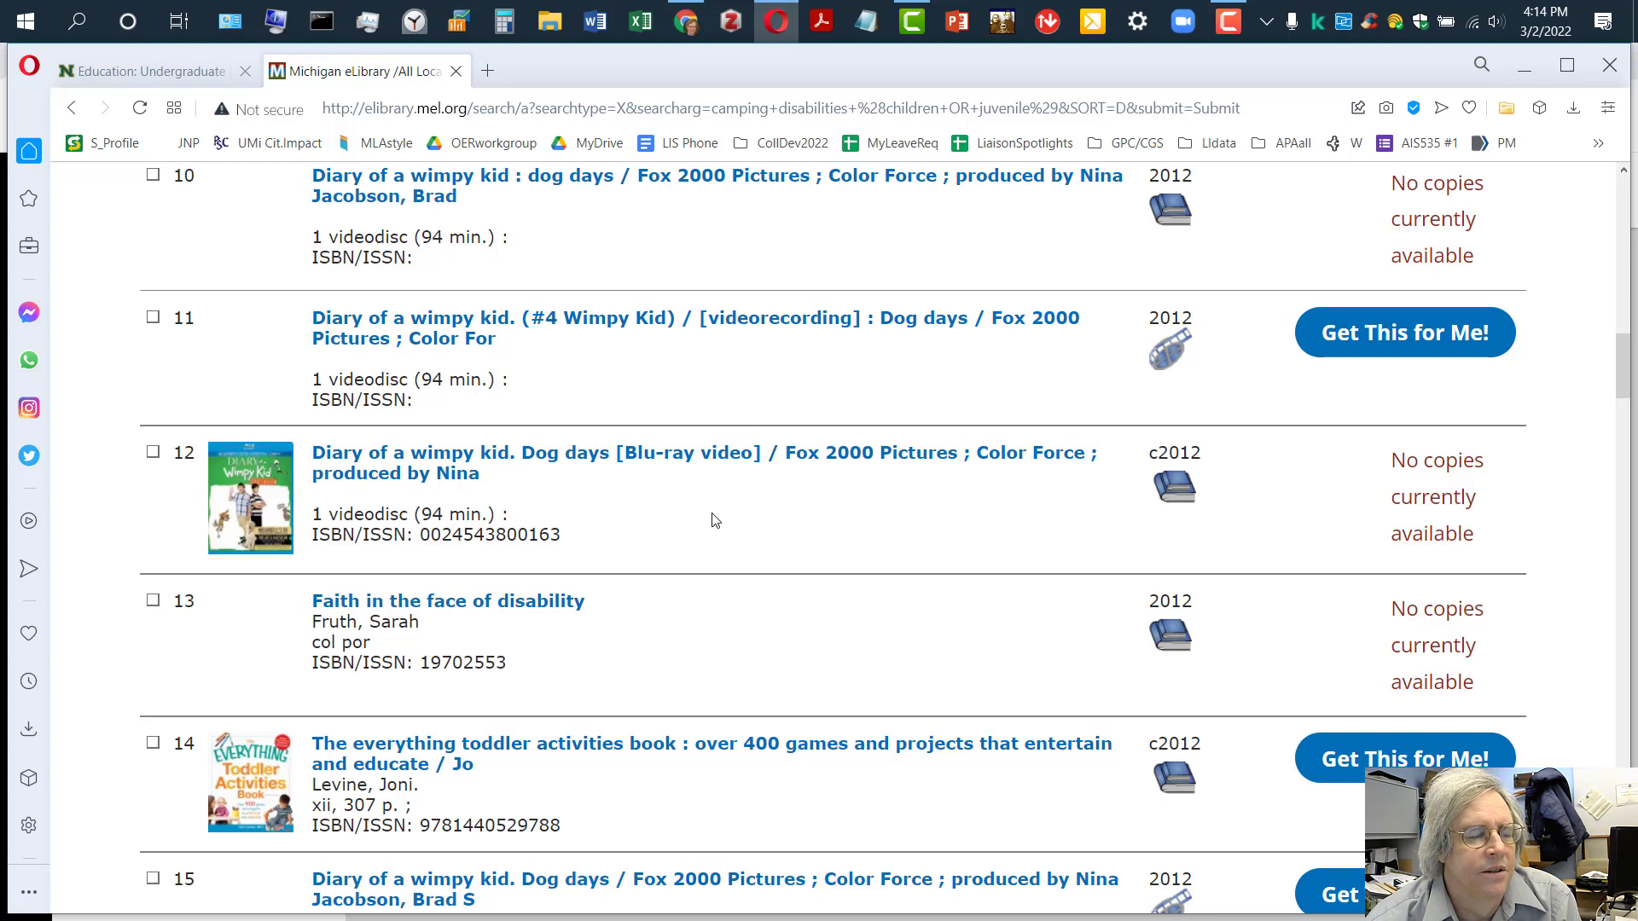
scroll(714, 520, down, 1)
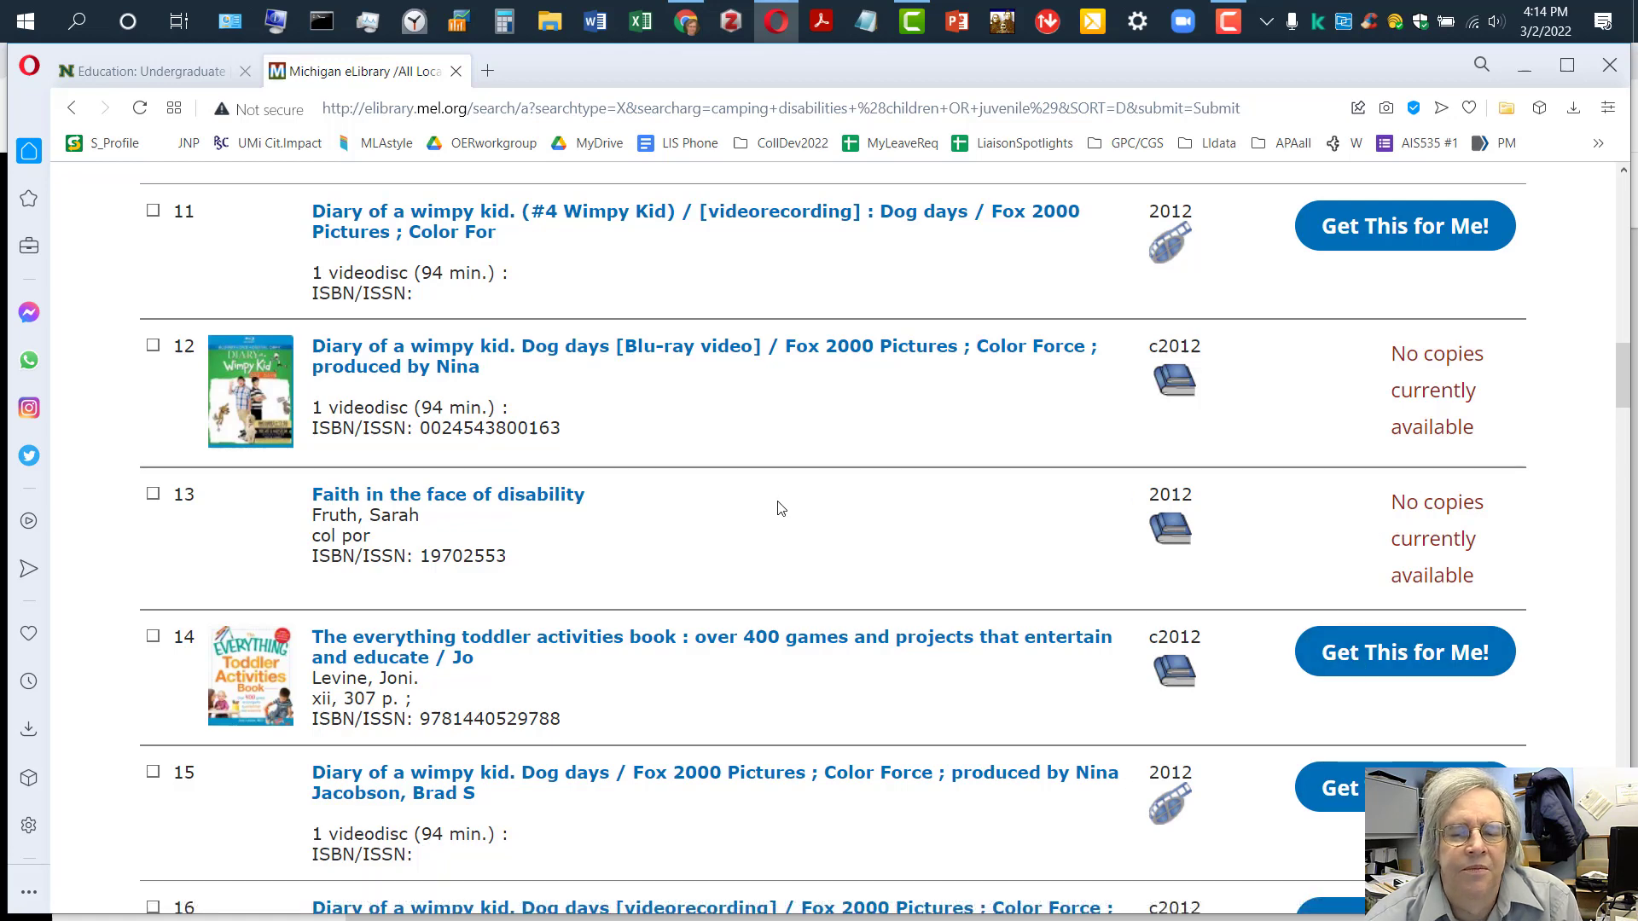
scroll(777, 509, down, 1)
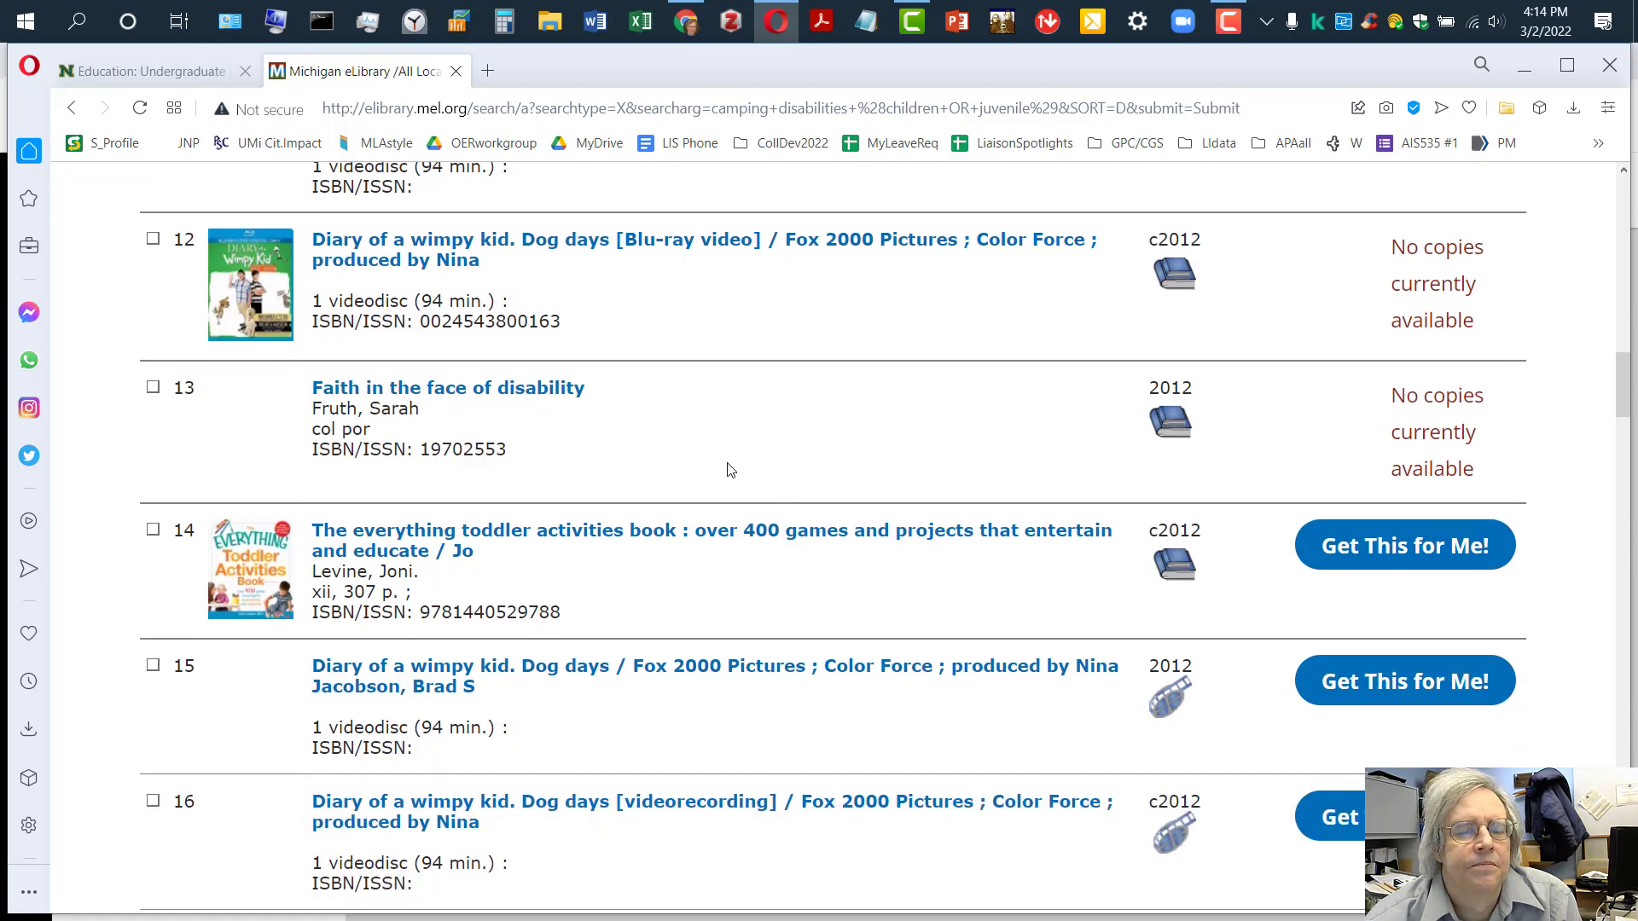
scroll(728, 470, down, 1)
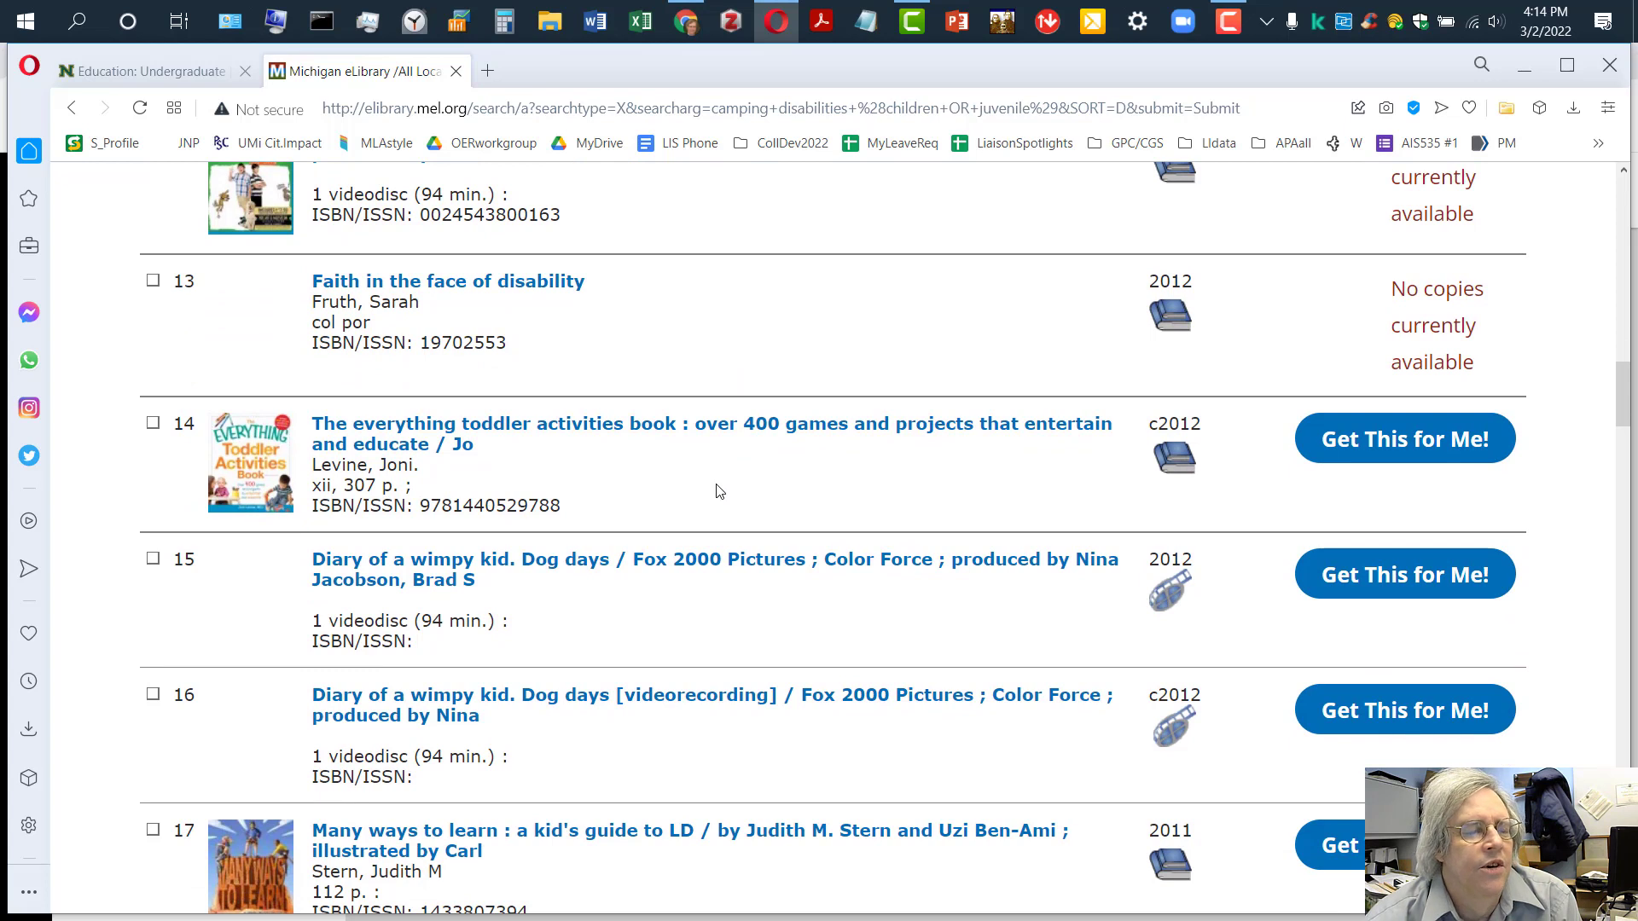
click(657, 429)
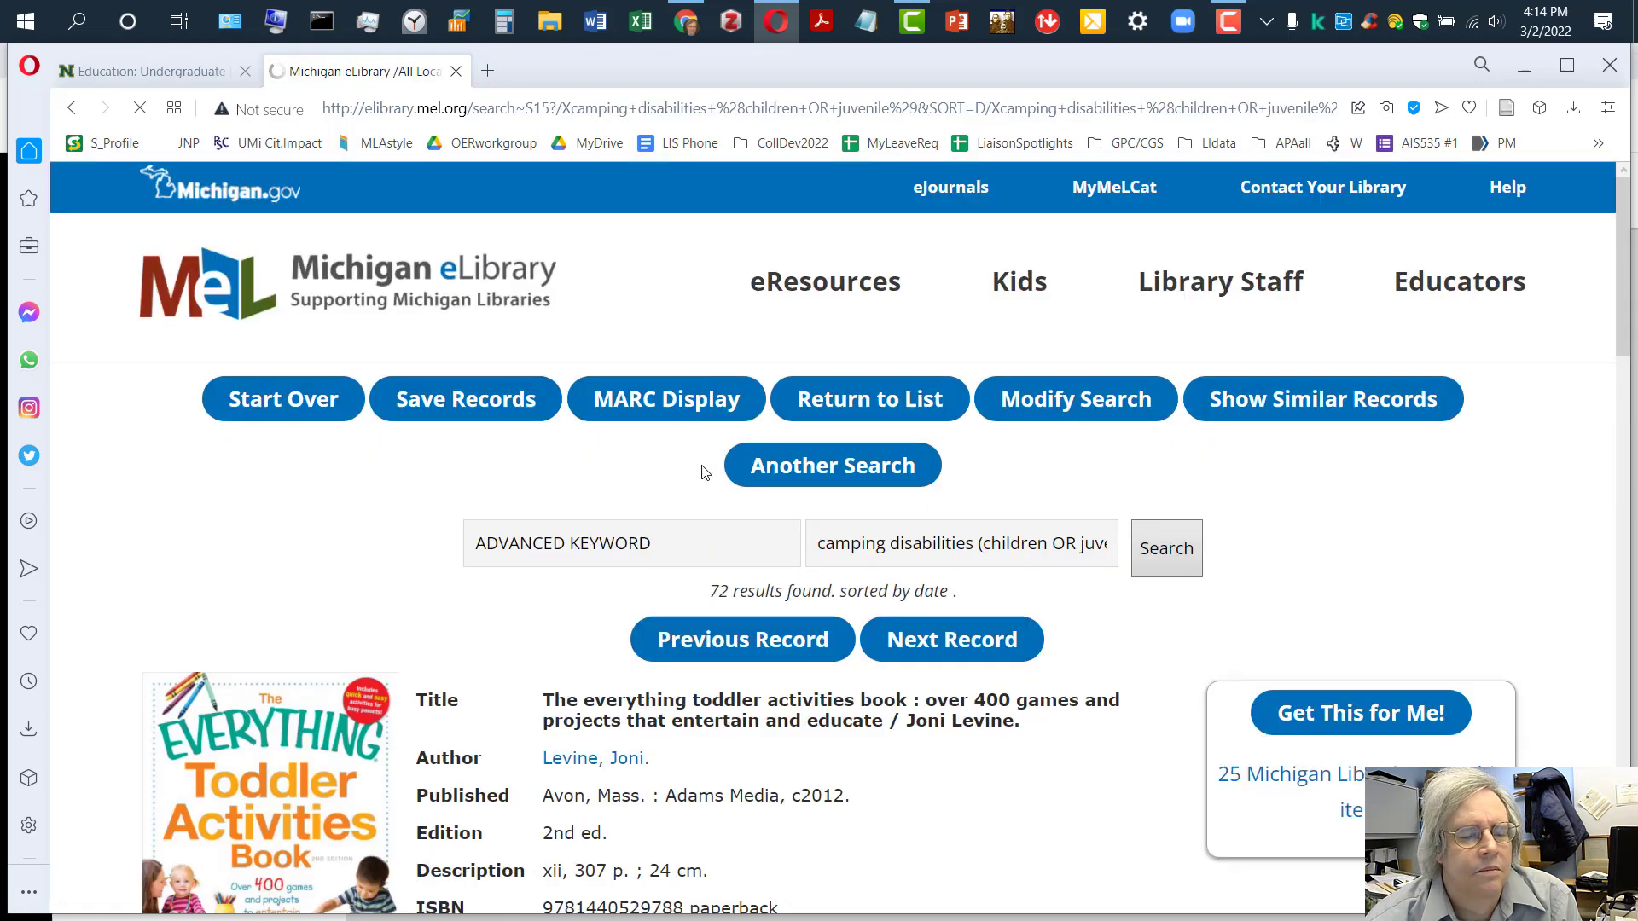
scroll(699, 473, down, 2)
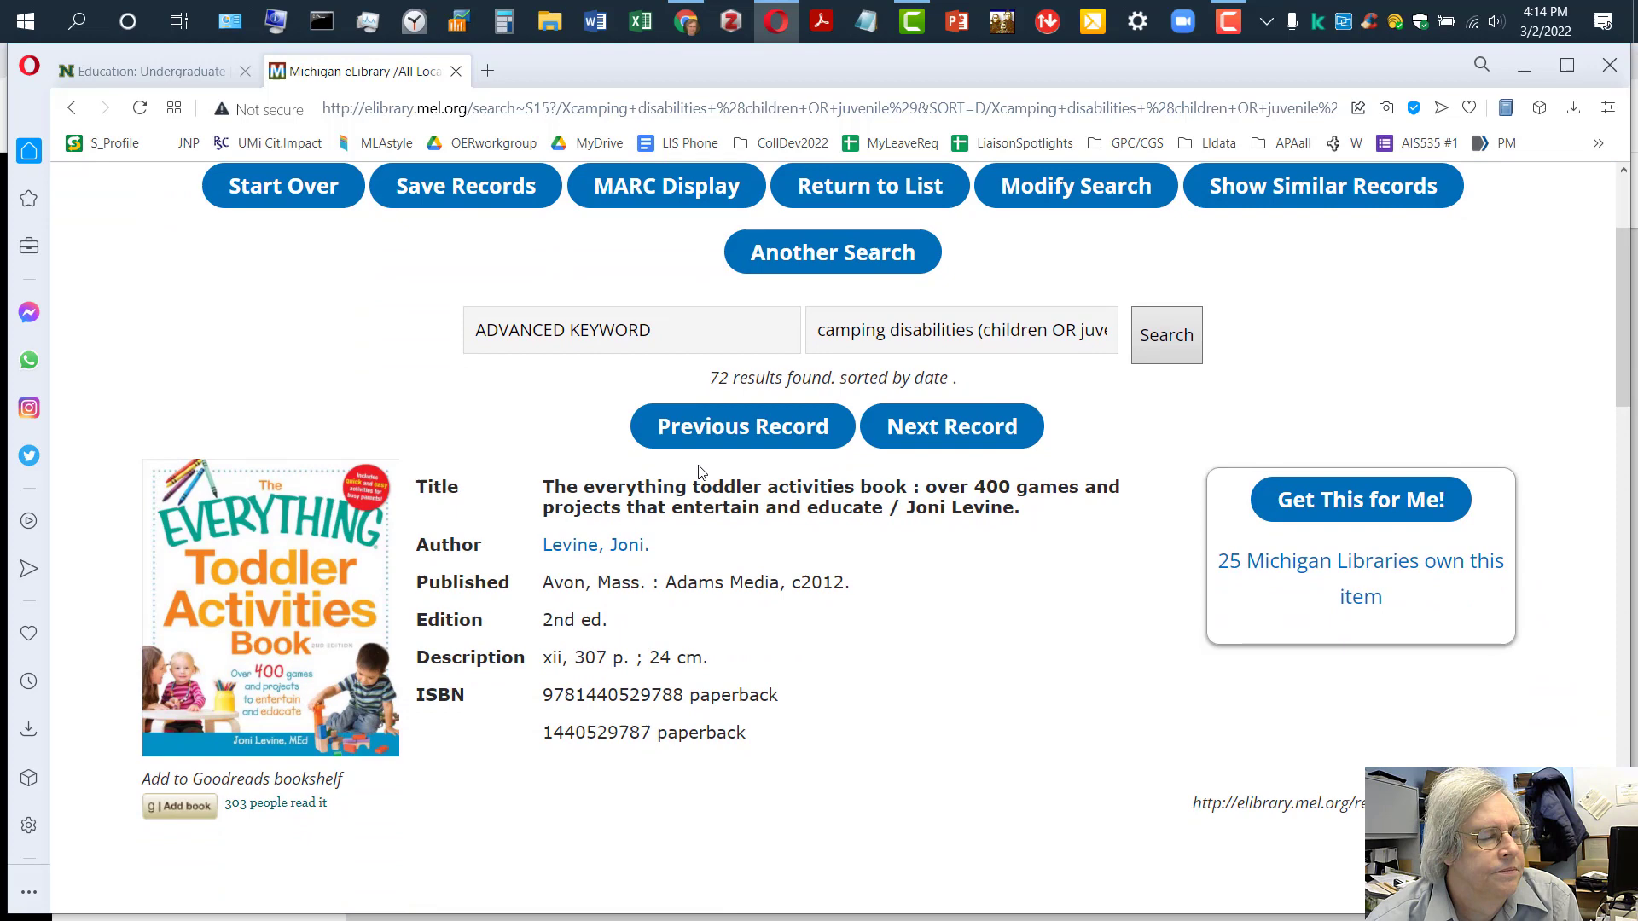
scroll(700, 473, down, 2)
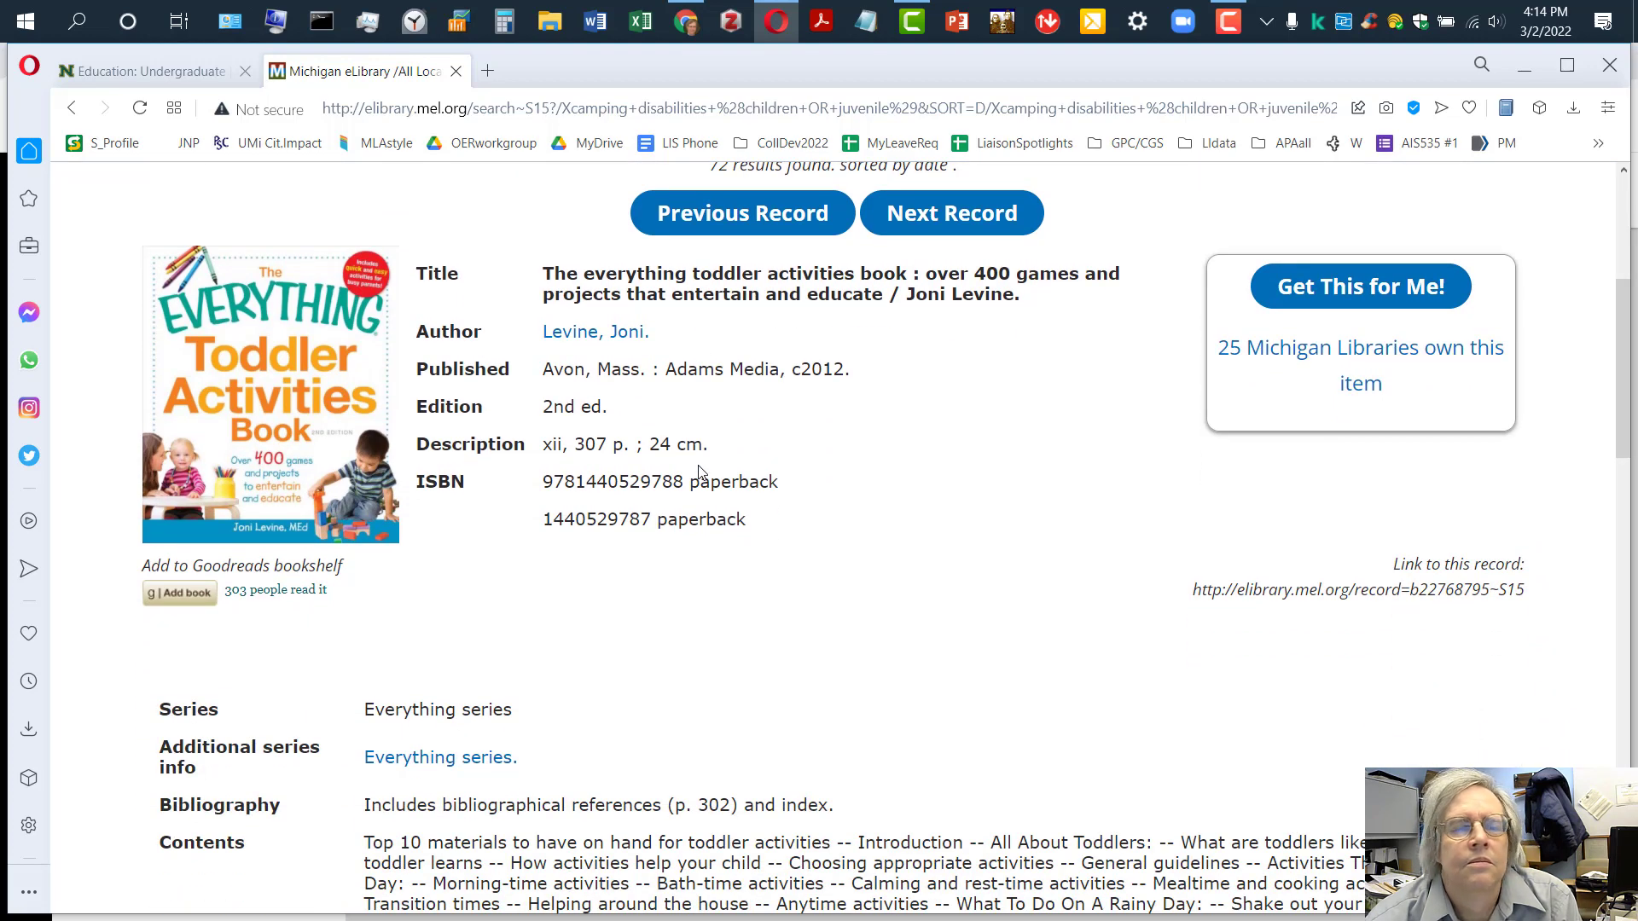
scroll(700, 473, down, 2)
scroll(700, 473, down, 2)
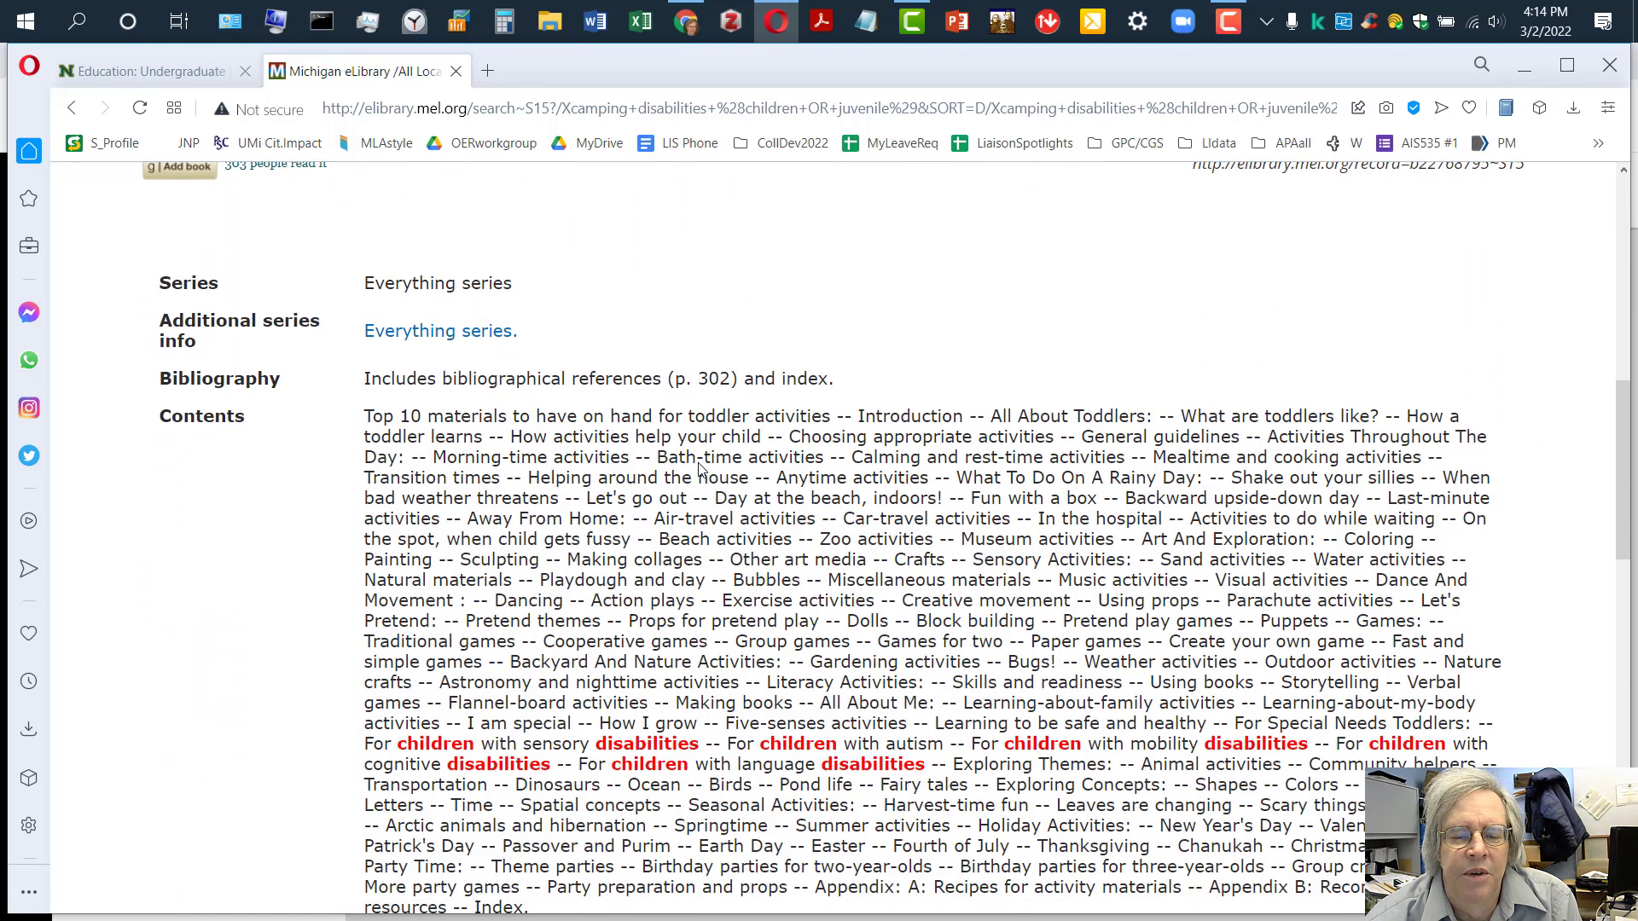
scroll(699, 473, down, 1)
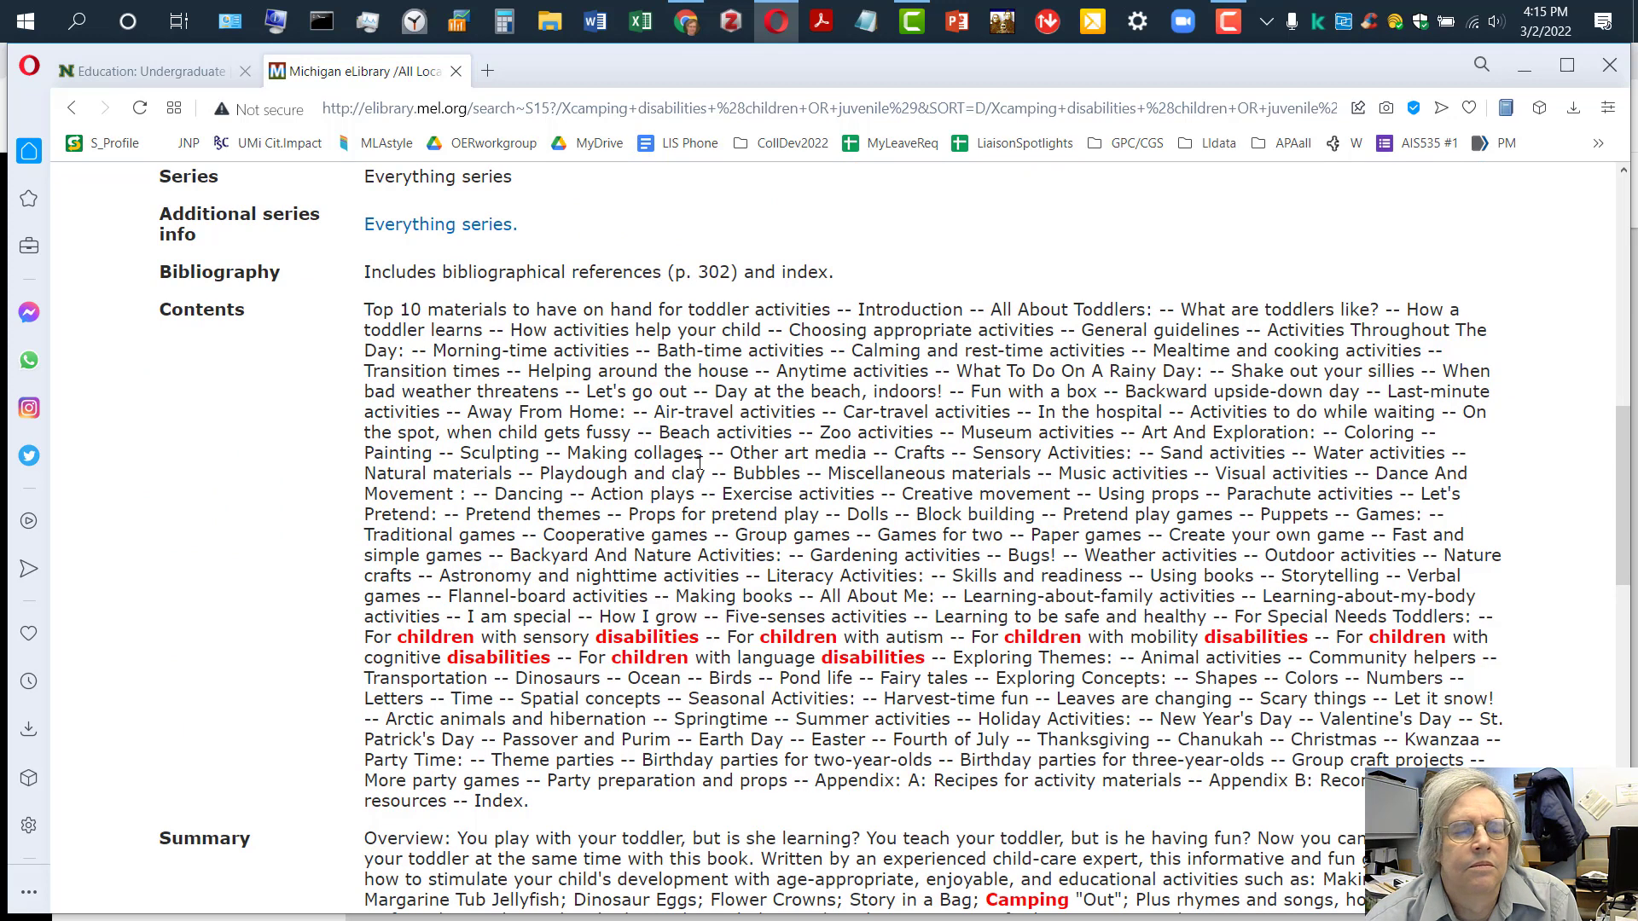
scroll(699, 463, up, 2)
scroll(698, 467, down, 2)
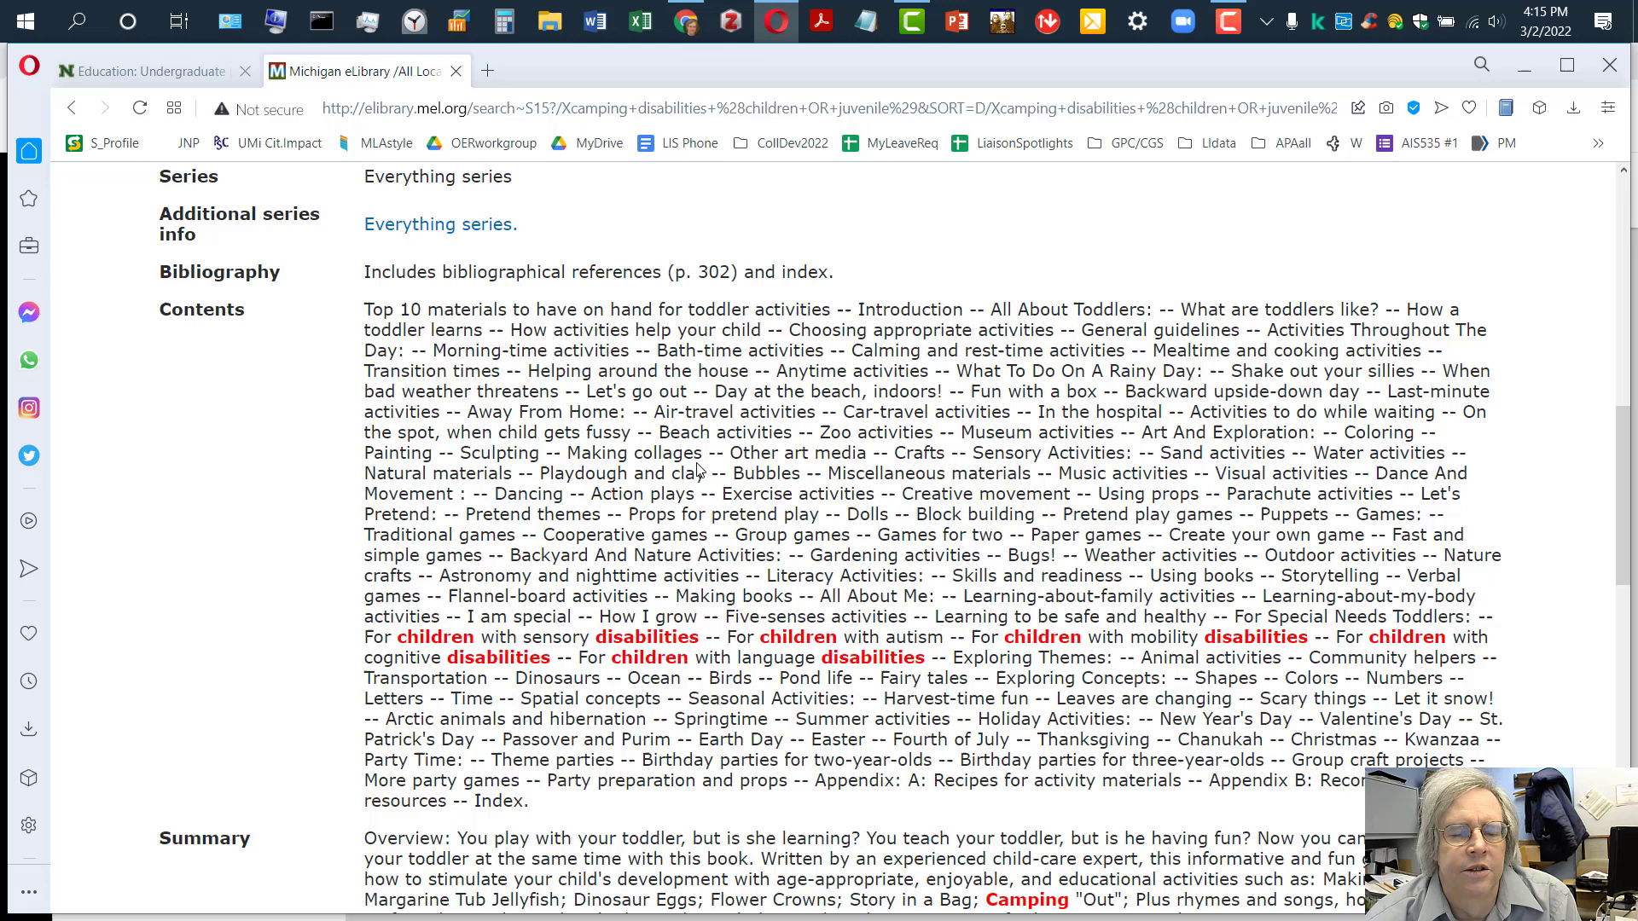
scroll(699, 463, down, 1)
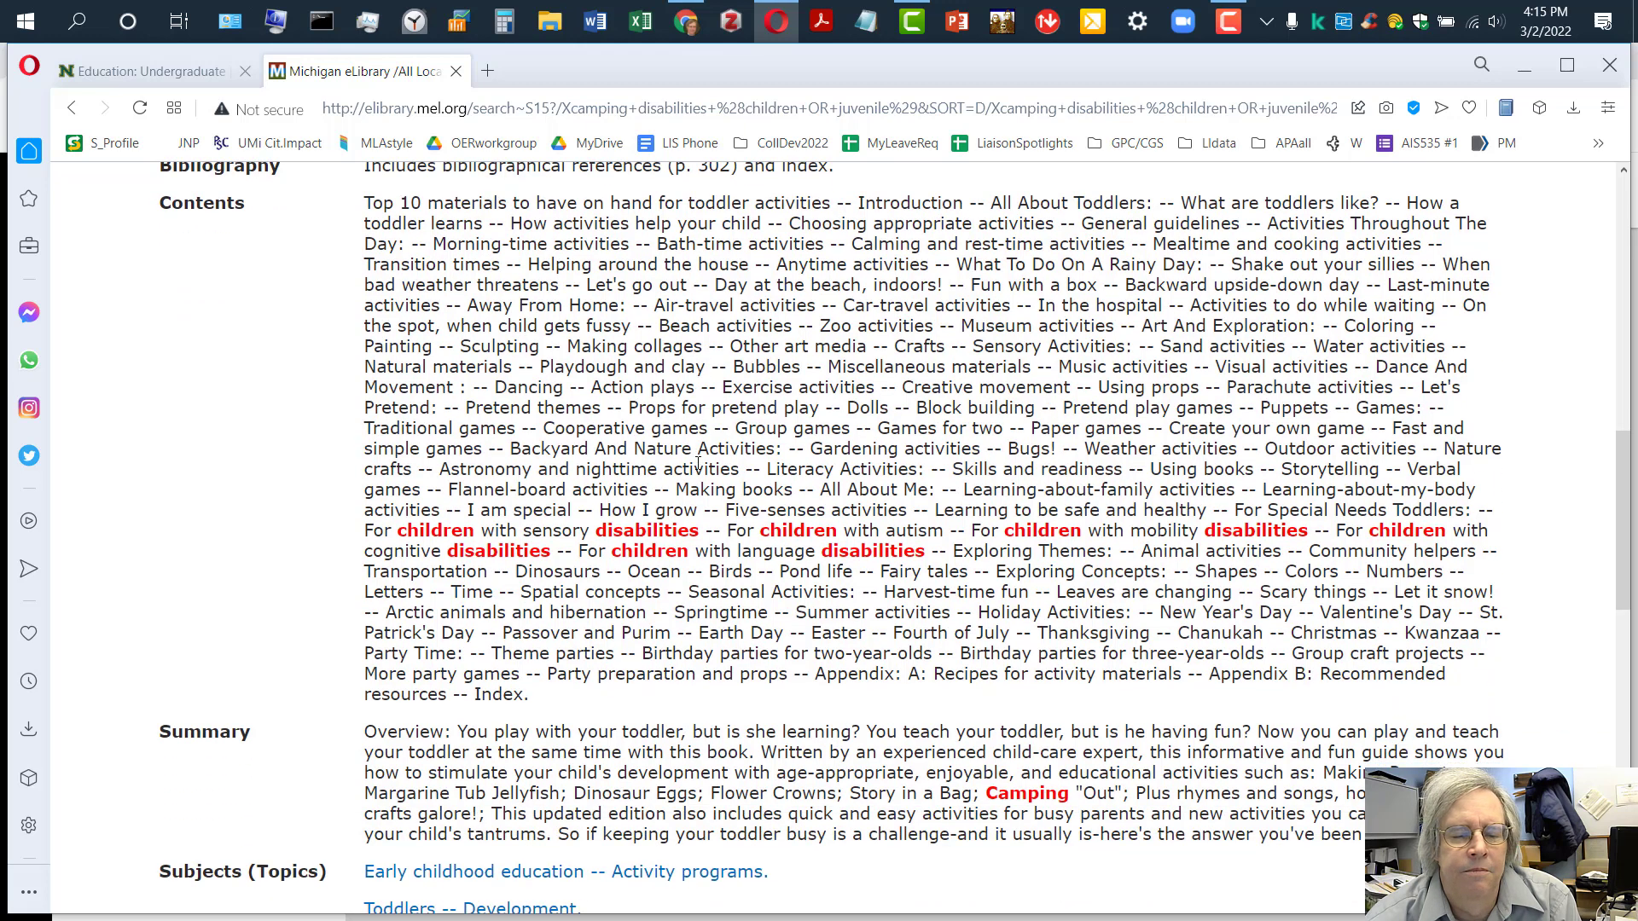
scroll(699, 464, down, 1)
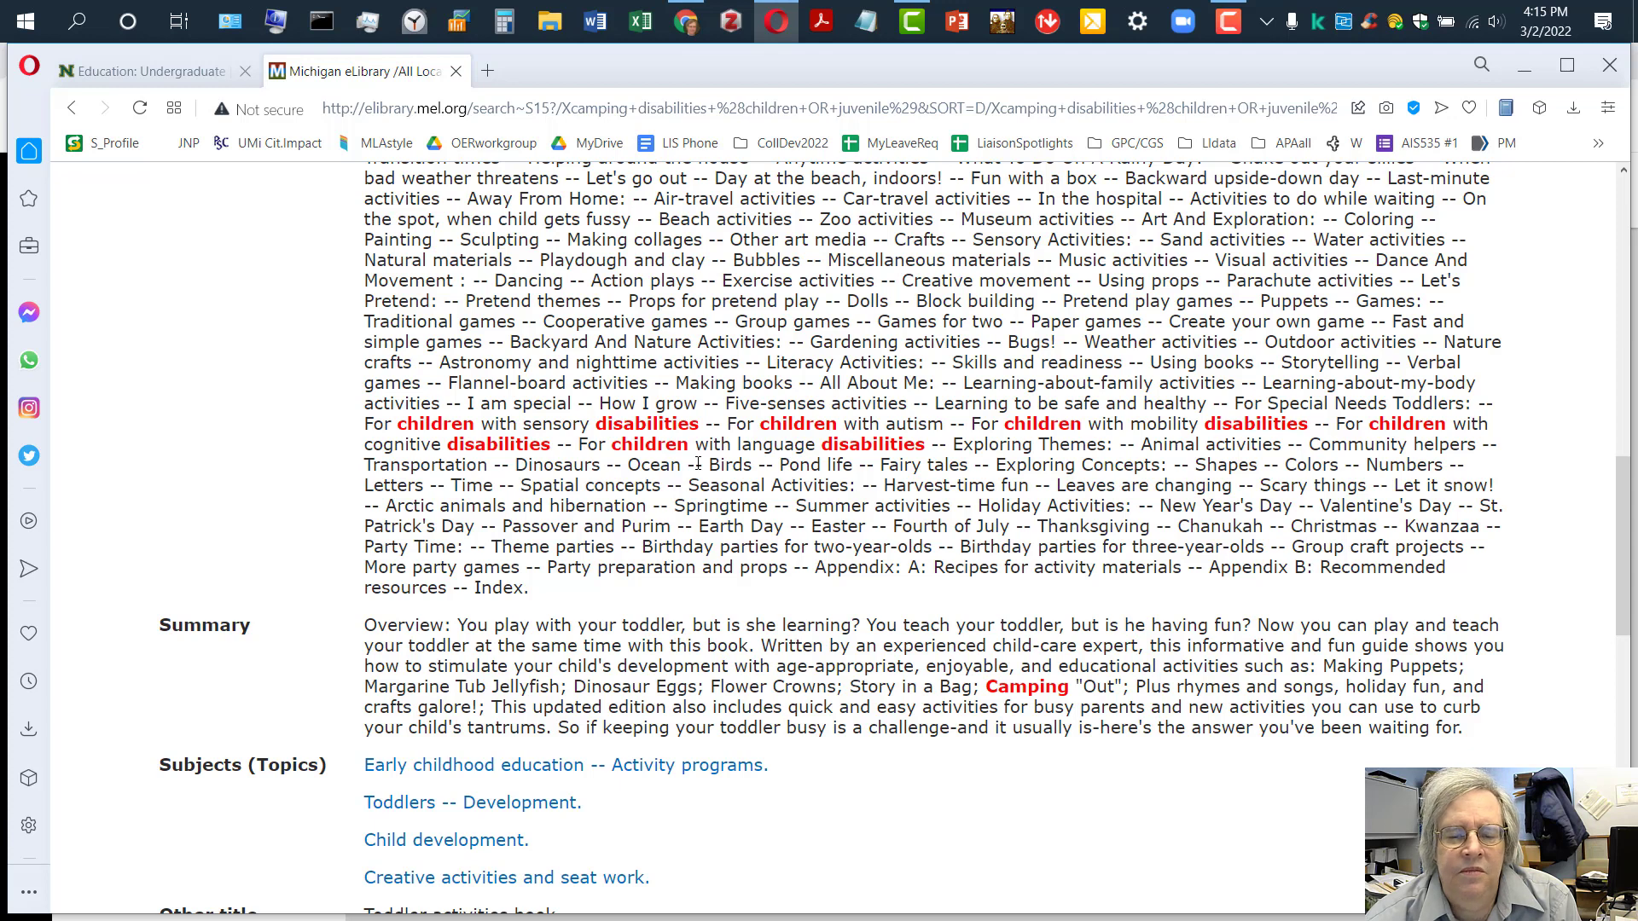
scroll(699, 463, down, 1)
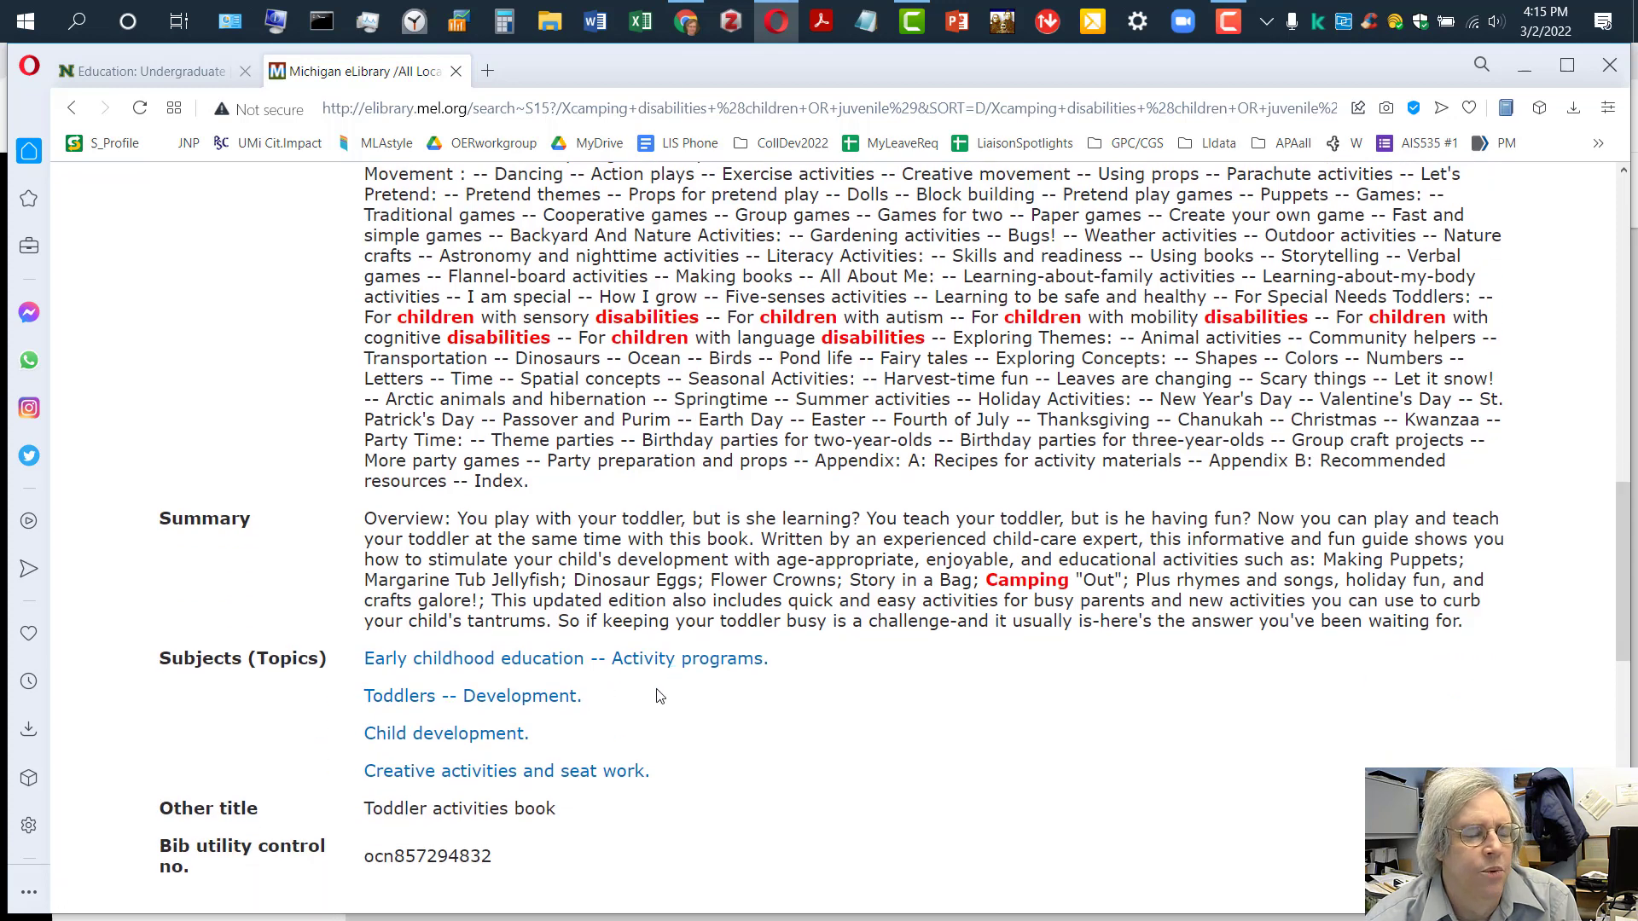
scroll(691, 600, up, 2)
scroll(679, 609, up, 5)
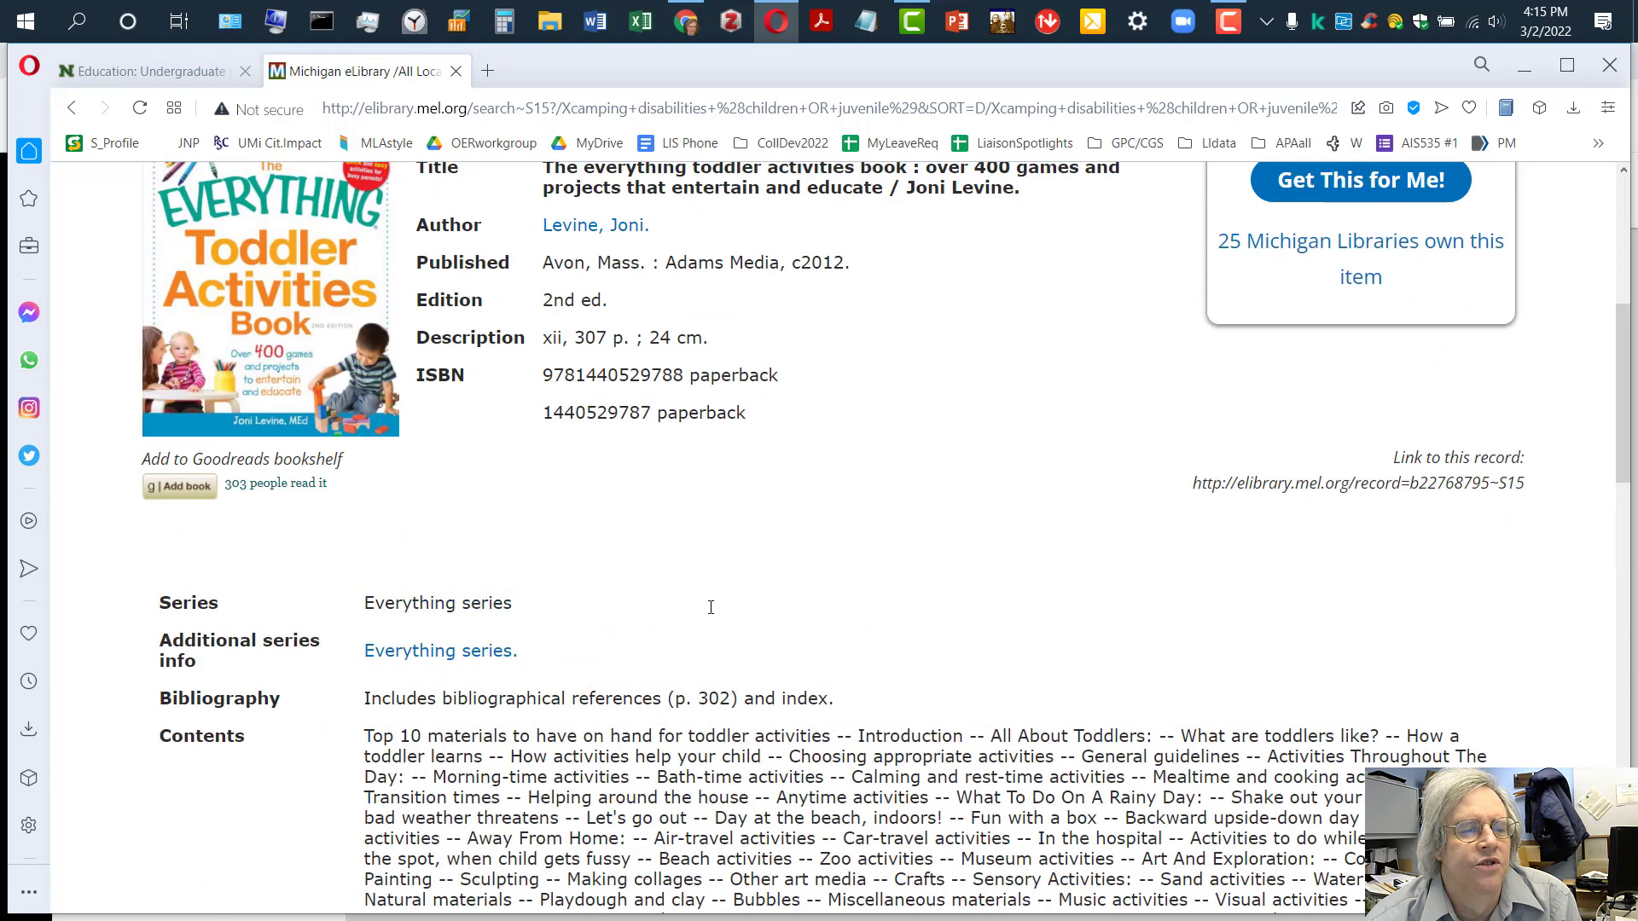
scroll(673, 613, up, 3)
scroll(664, 615, up, 1)
scroll(665, 615, up, 1)
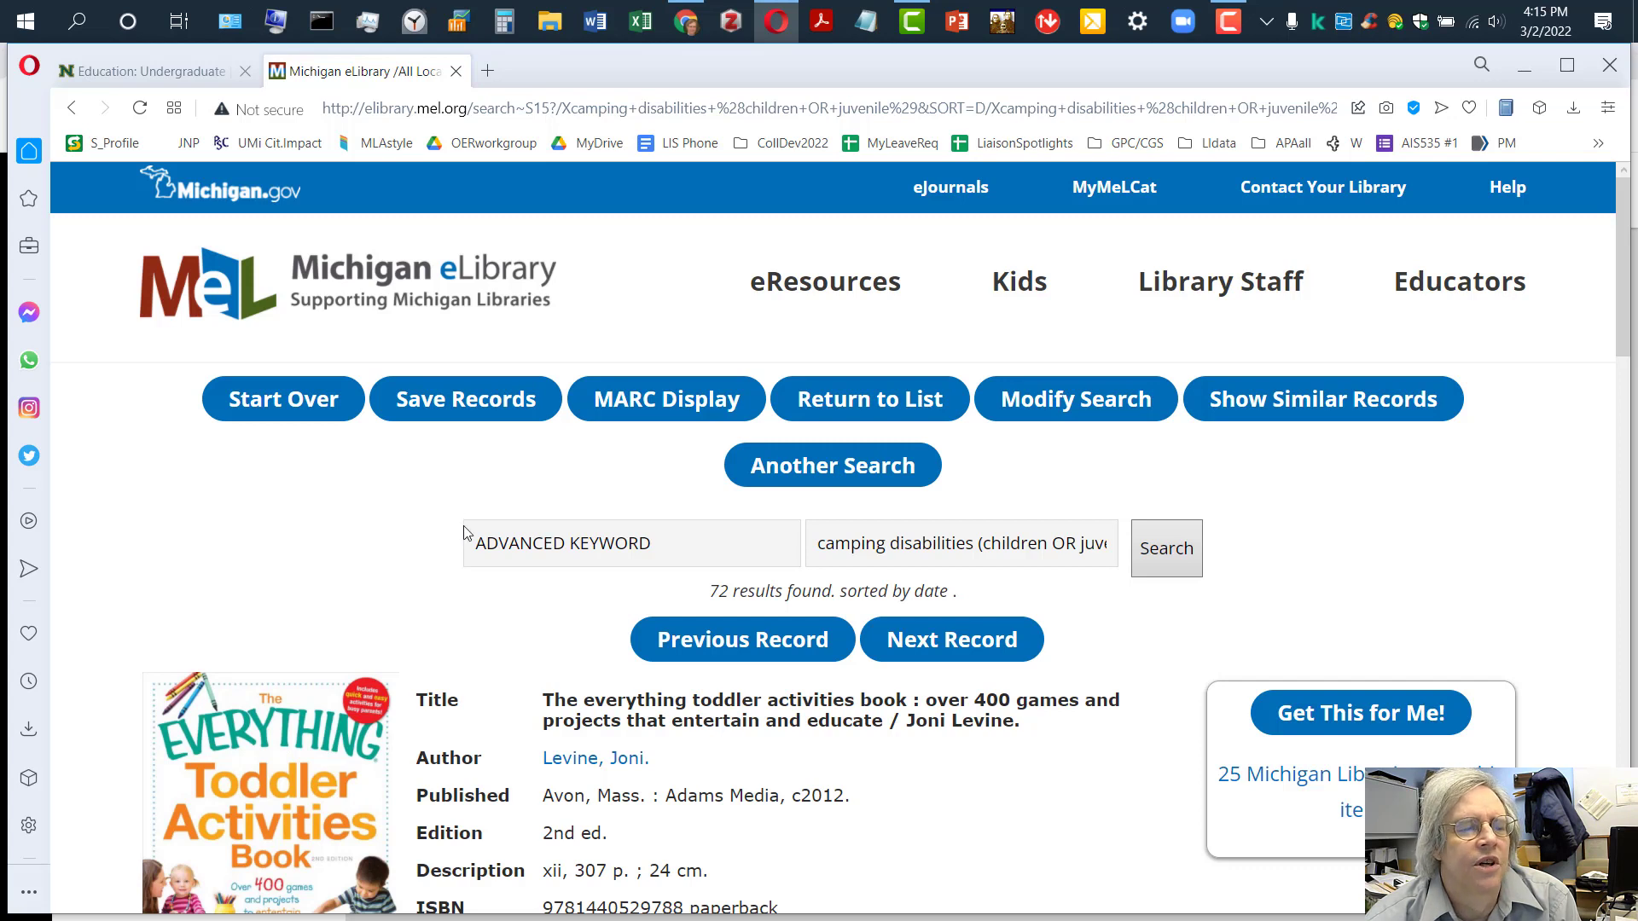
- Return to the results list and open the 'Many ways to learn' record
click(871, 405)
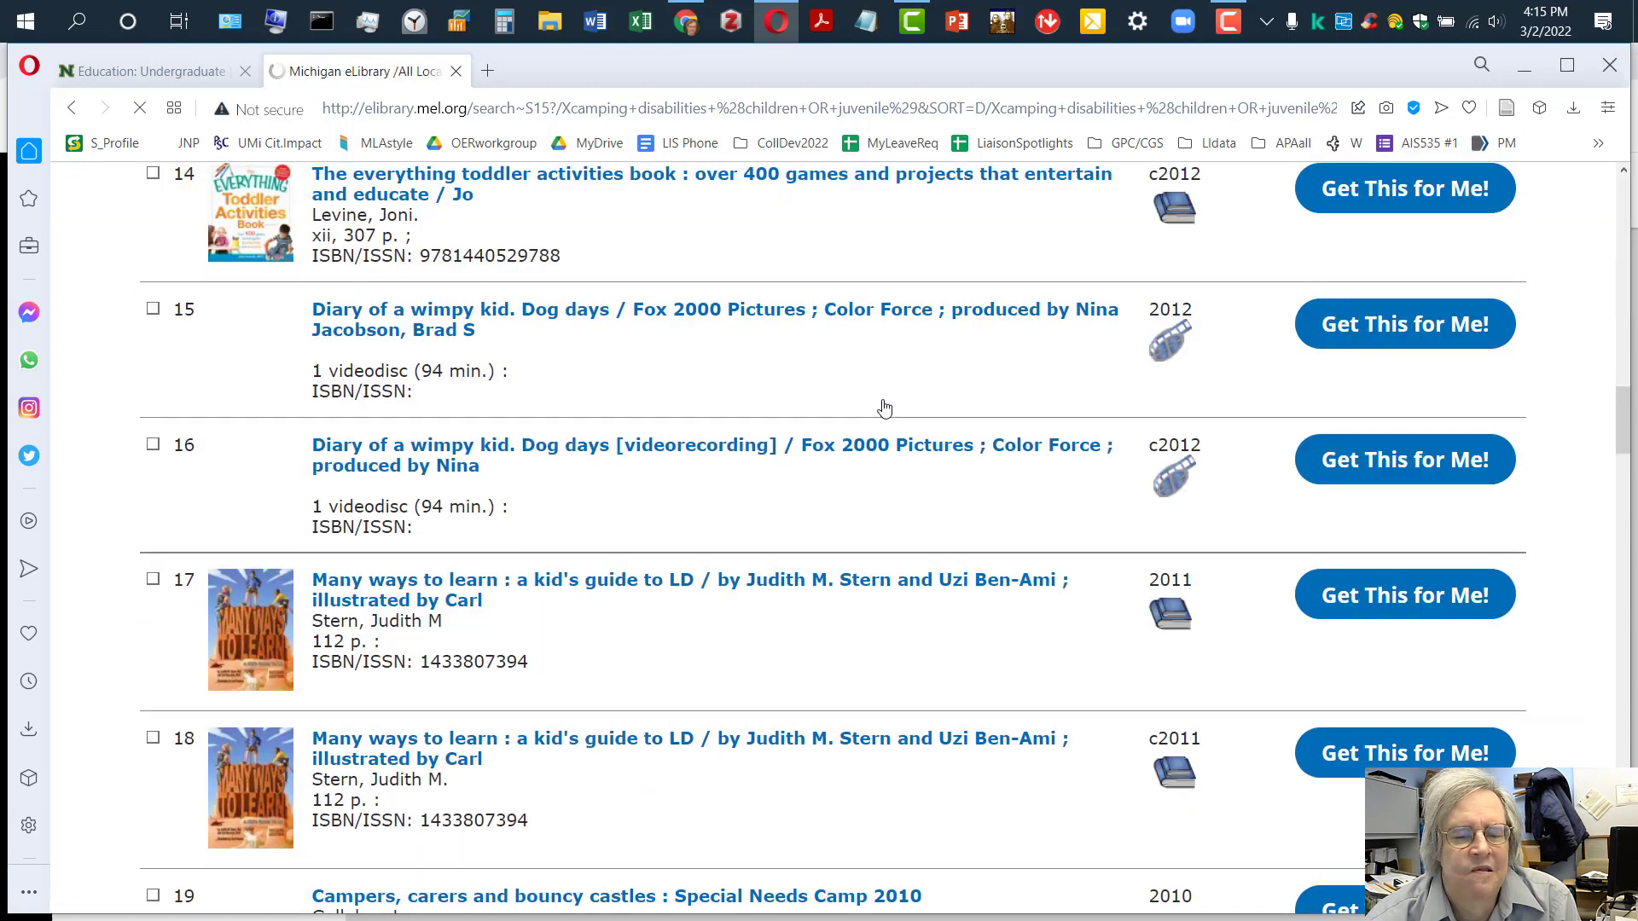
scroll(815, 471, down, 1)
scroll(815, 471, down, 1)
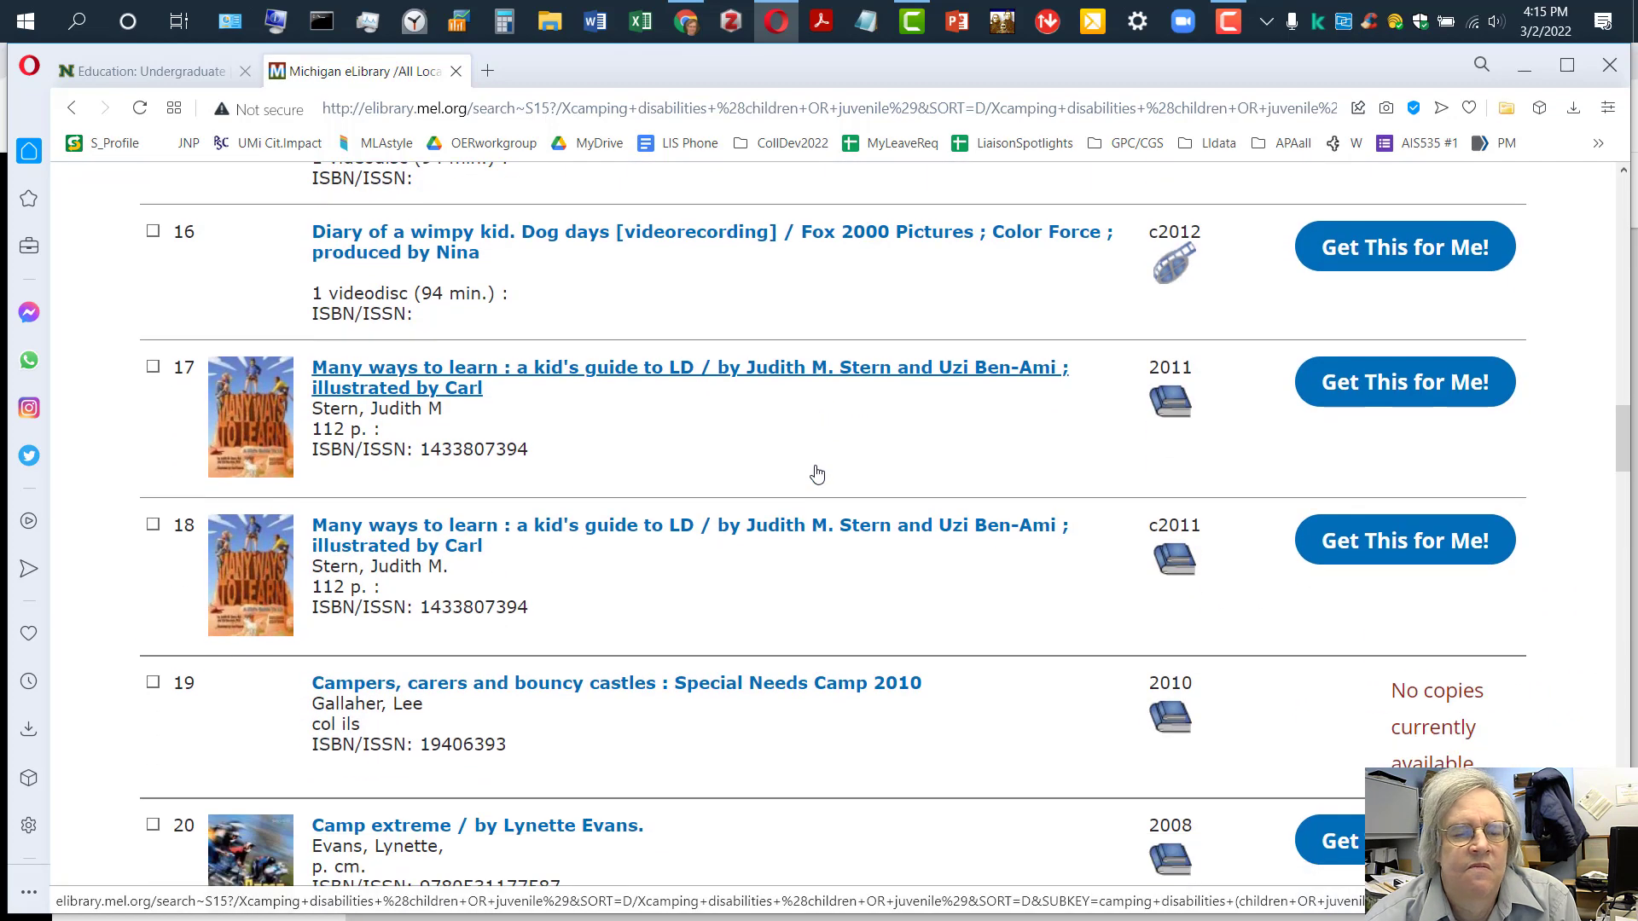
scroll(812, 471, up, 2)
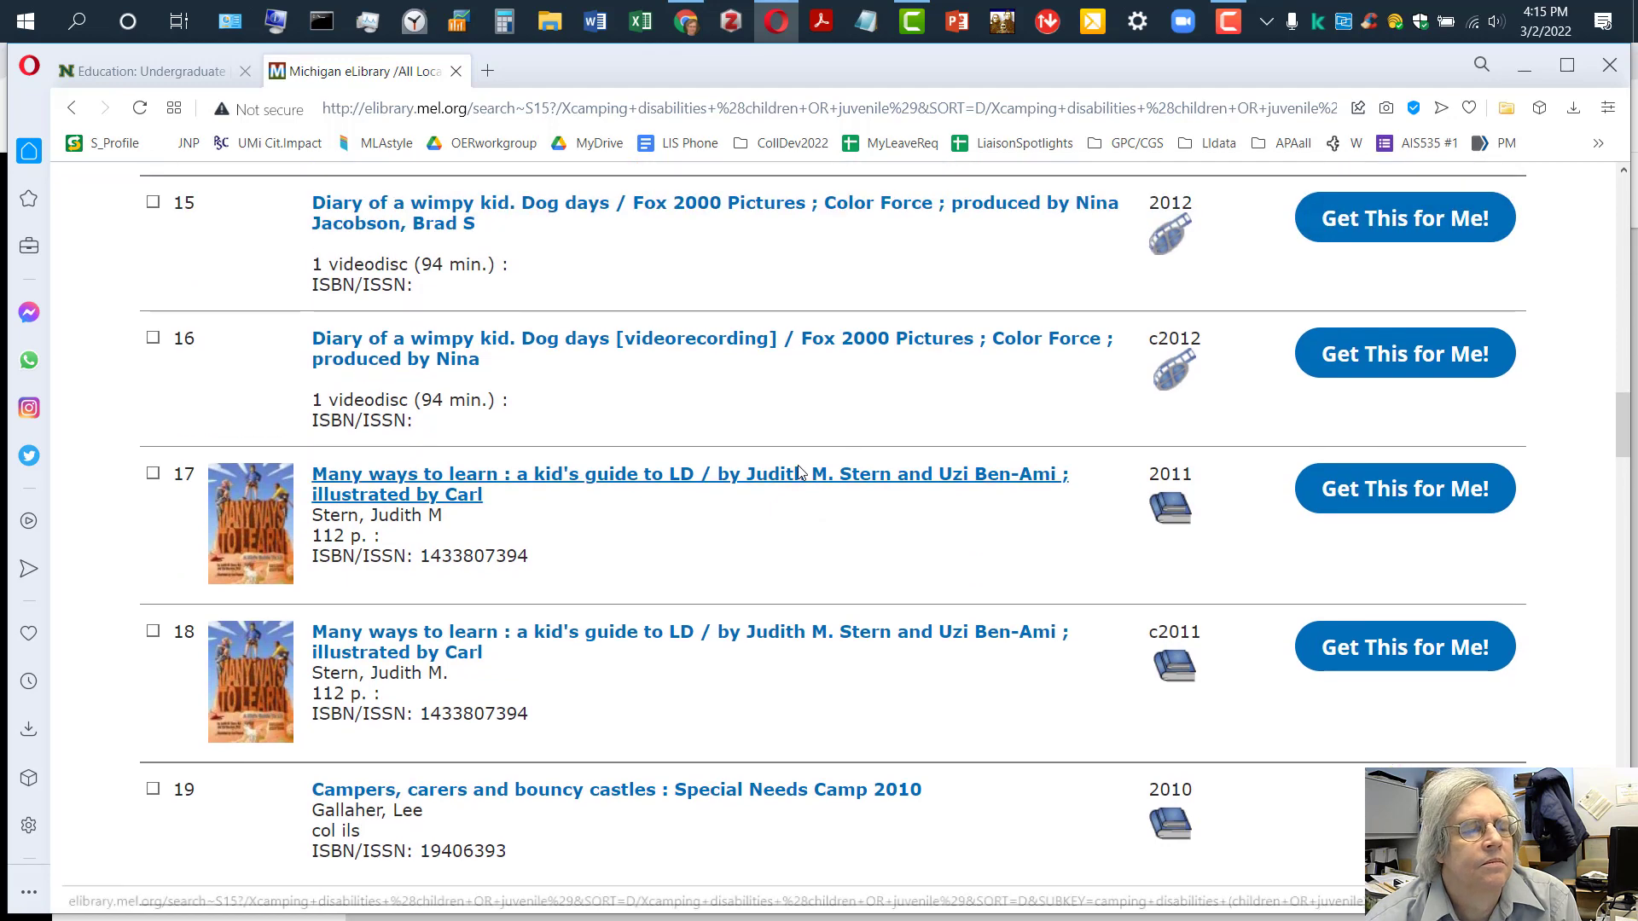
scroll(799, 474, down, 1)
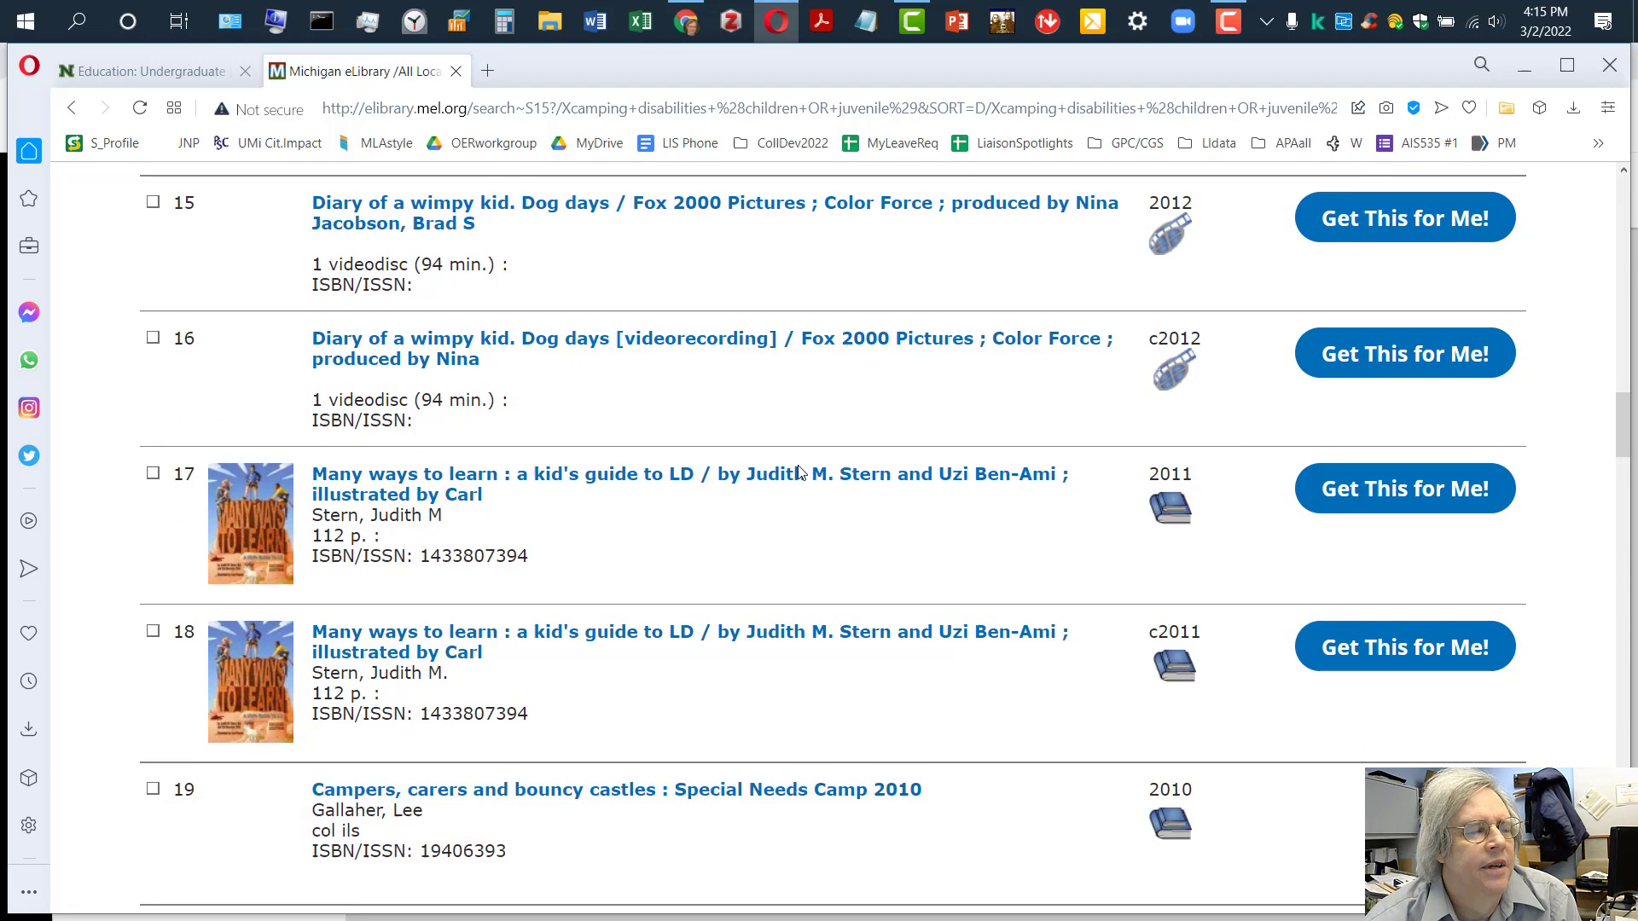
click(630, 476)
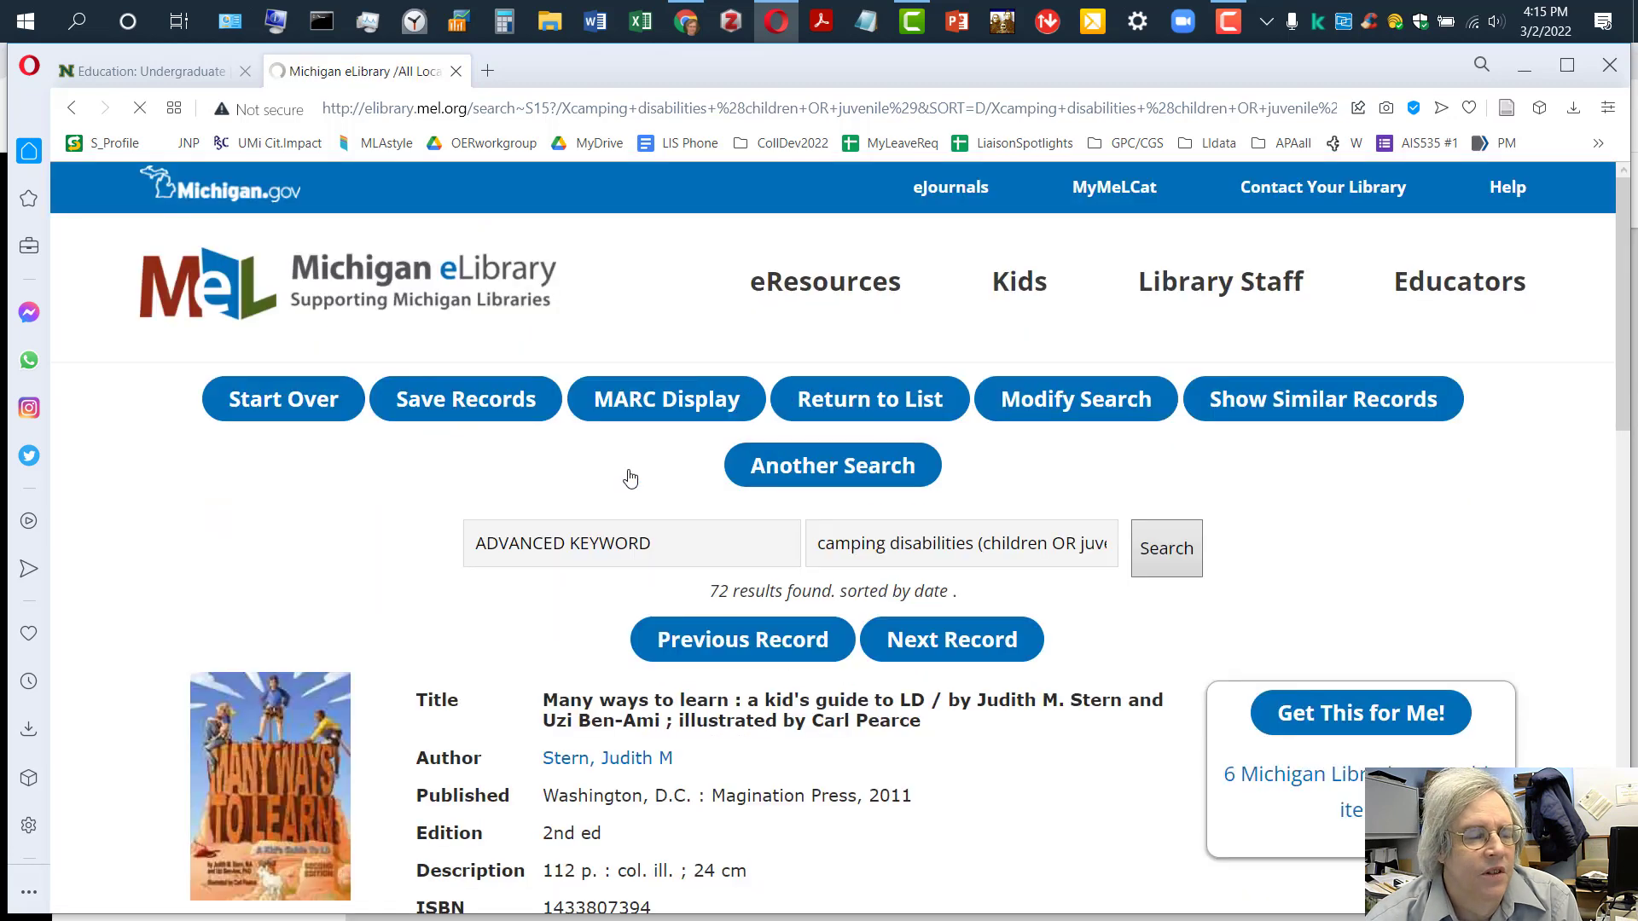
scroll(626, 475, down, 2)
scroll(625, 475, down, 1)
scroll(664, 491, down, 1)
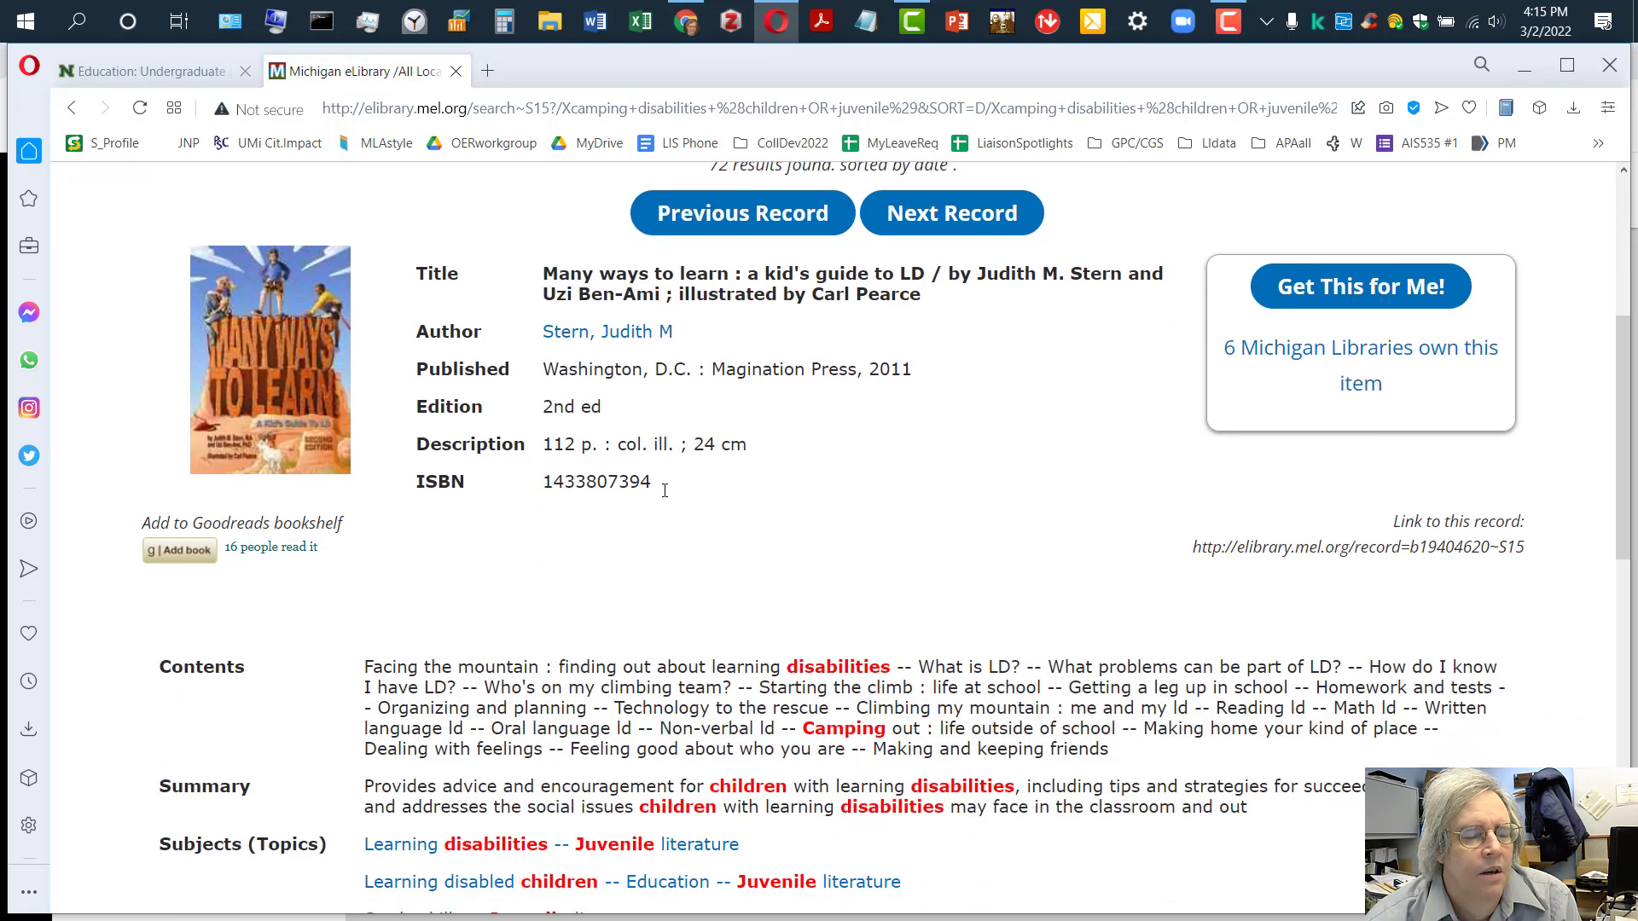
scroll(664, 490, down, 1)
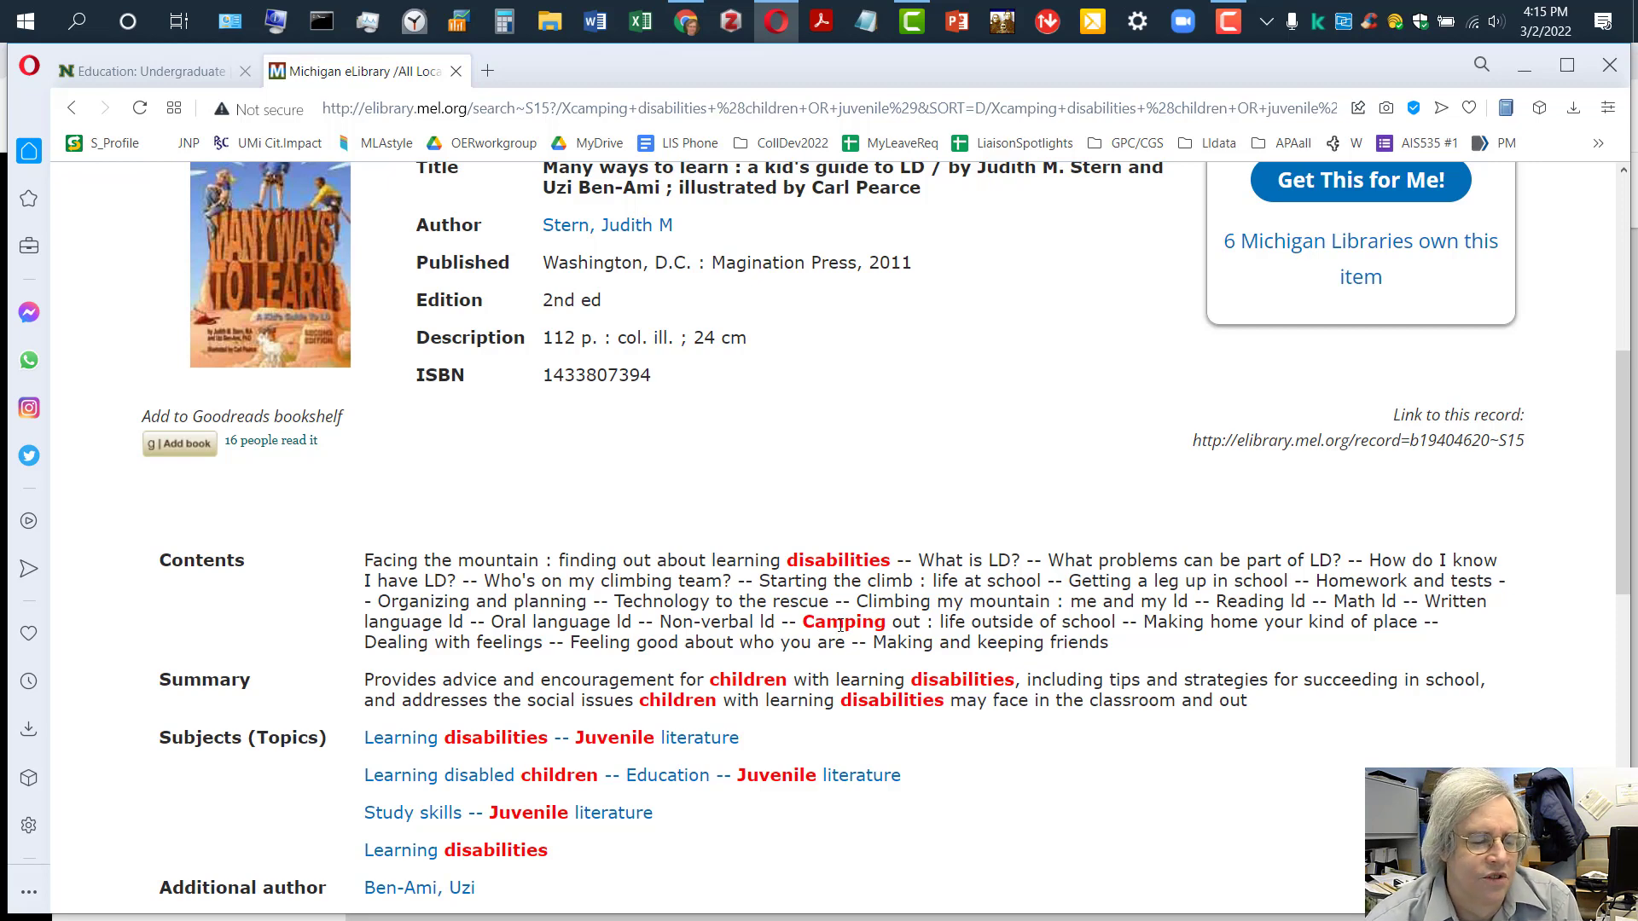
scroll(790, 643, up, 3)
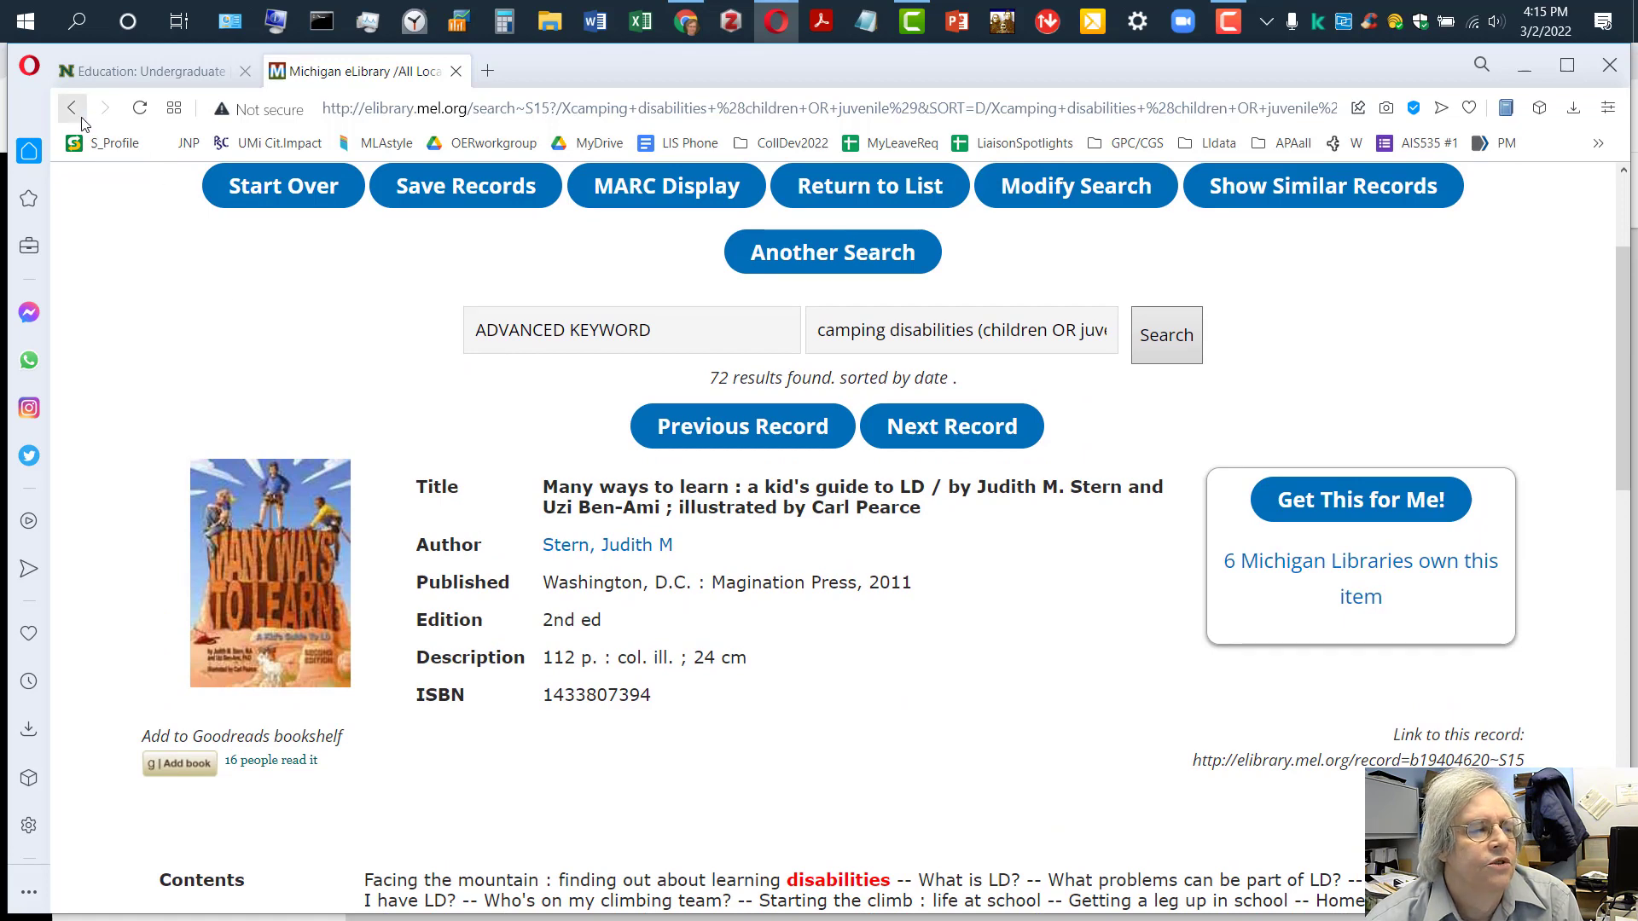
scroll(628, 367, up, 1)
- Return to the results list and open the 'Camp extreme' record
click(865, 298)
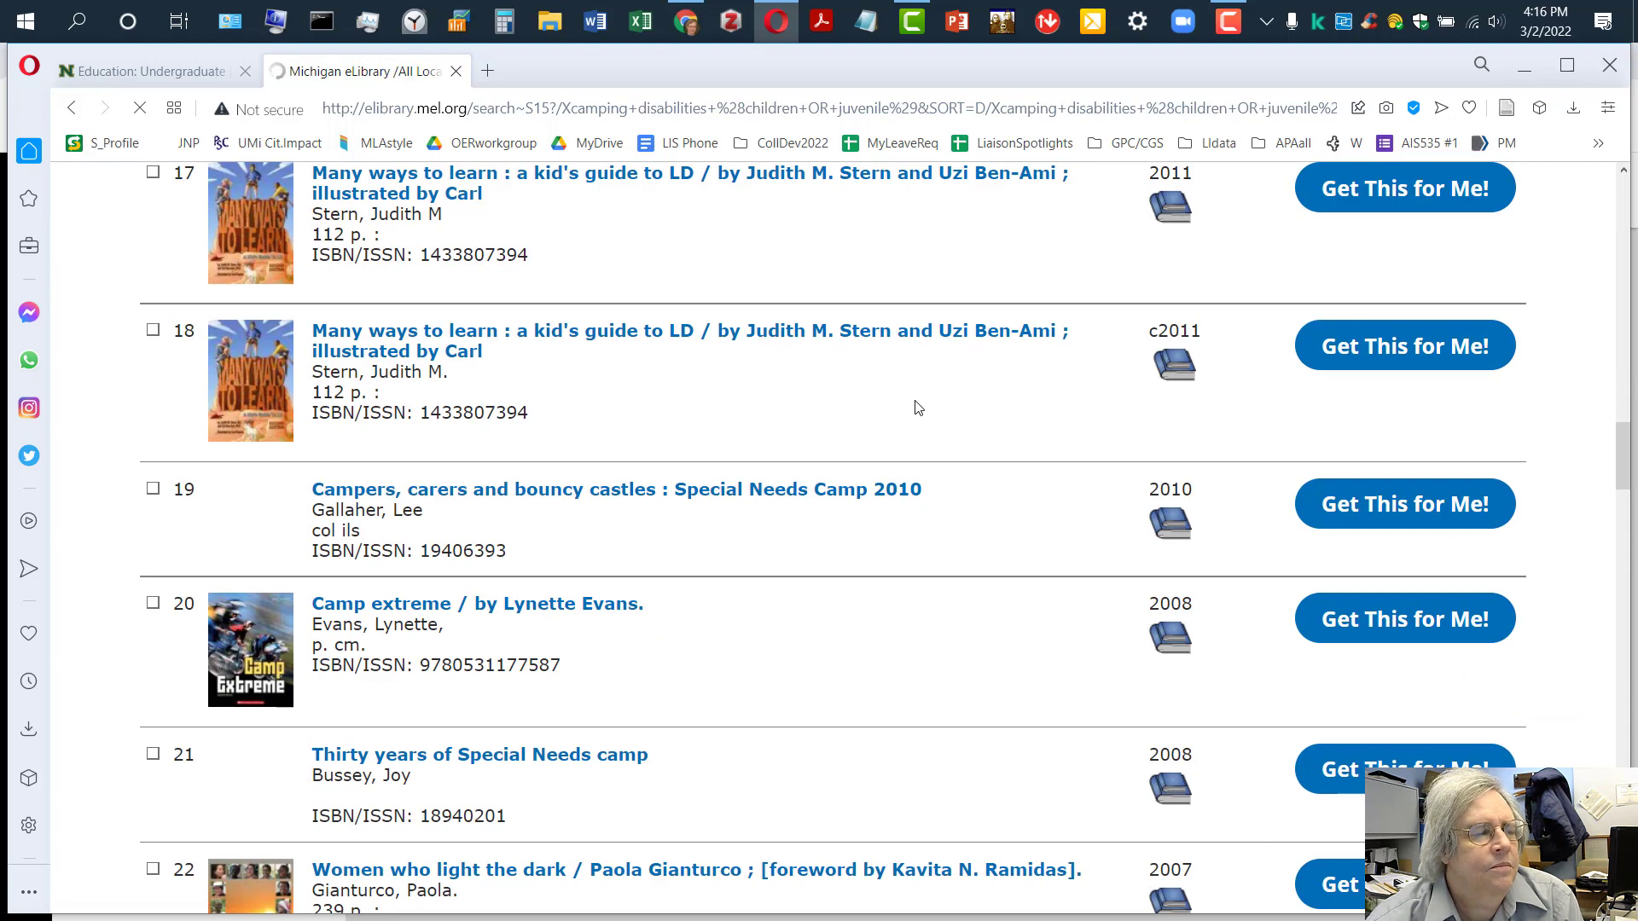
scroll(916, 408, down, 2)
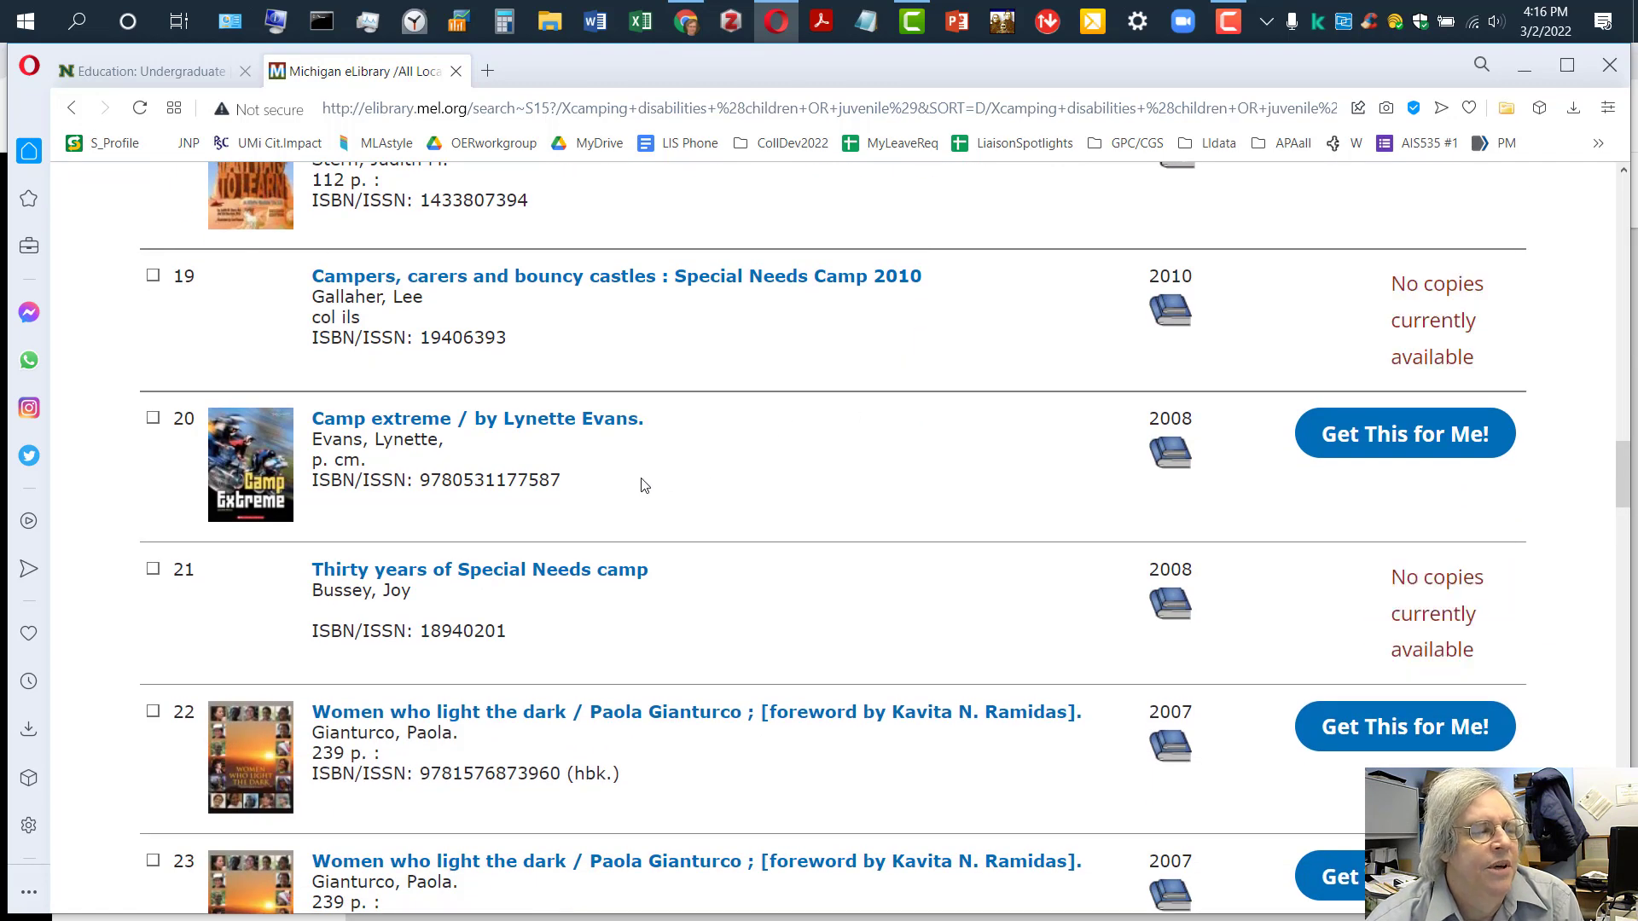
click(517, 420)
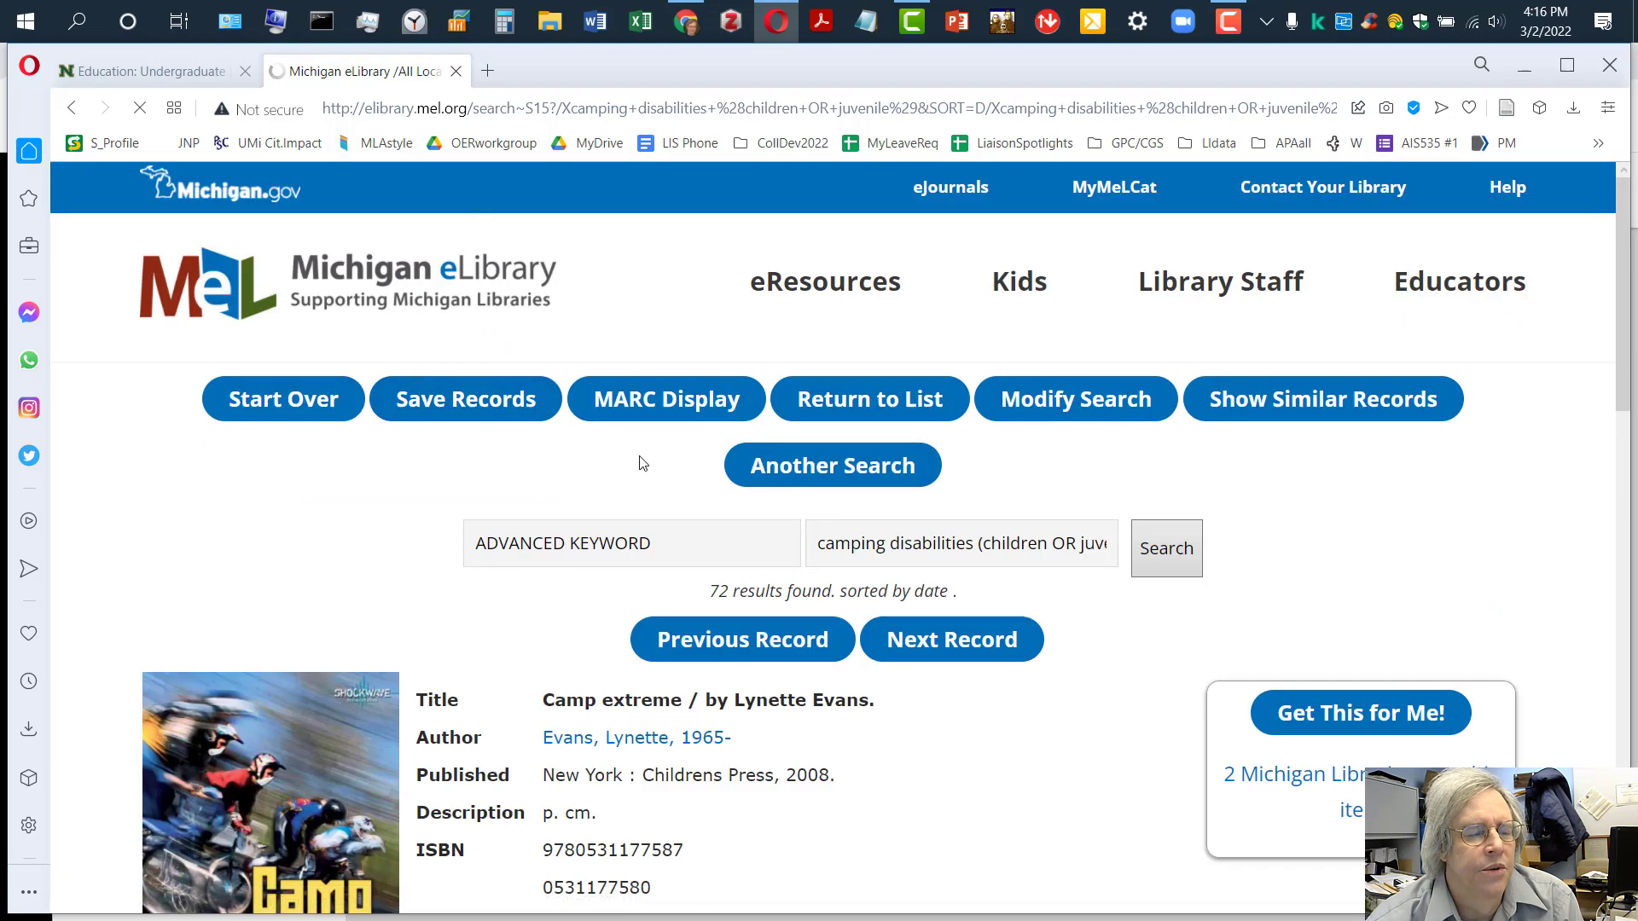
scroll(639, 463, down, 1)
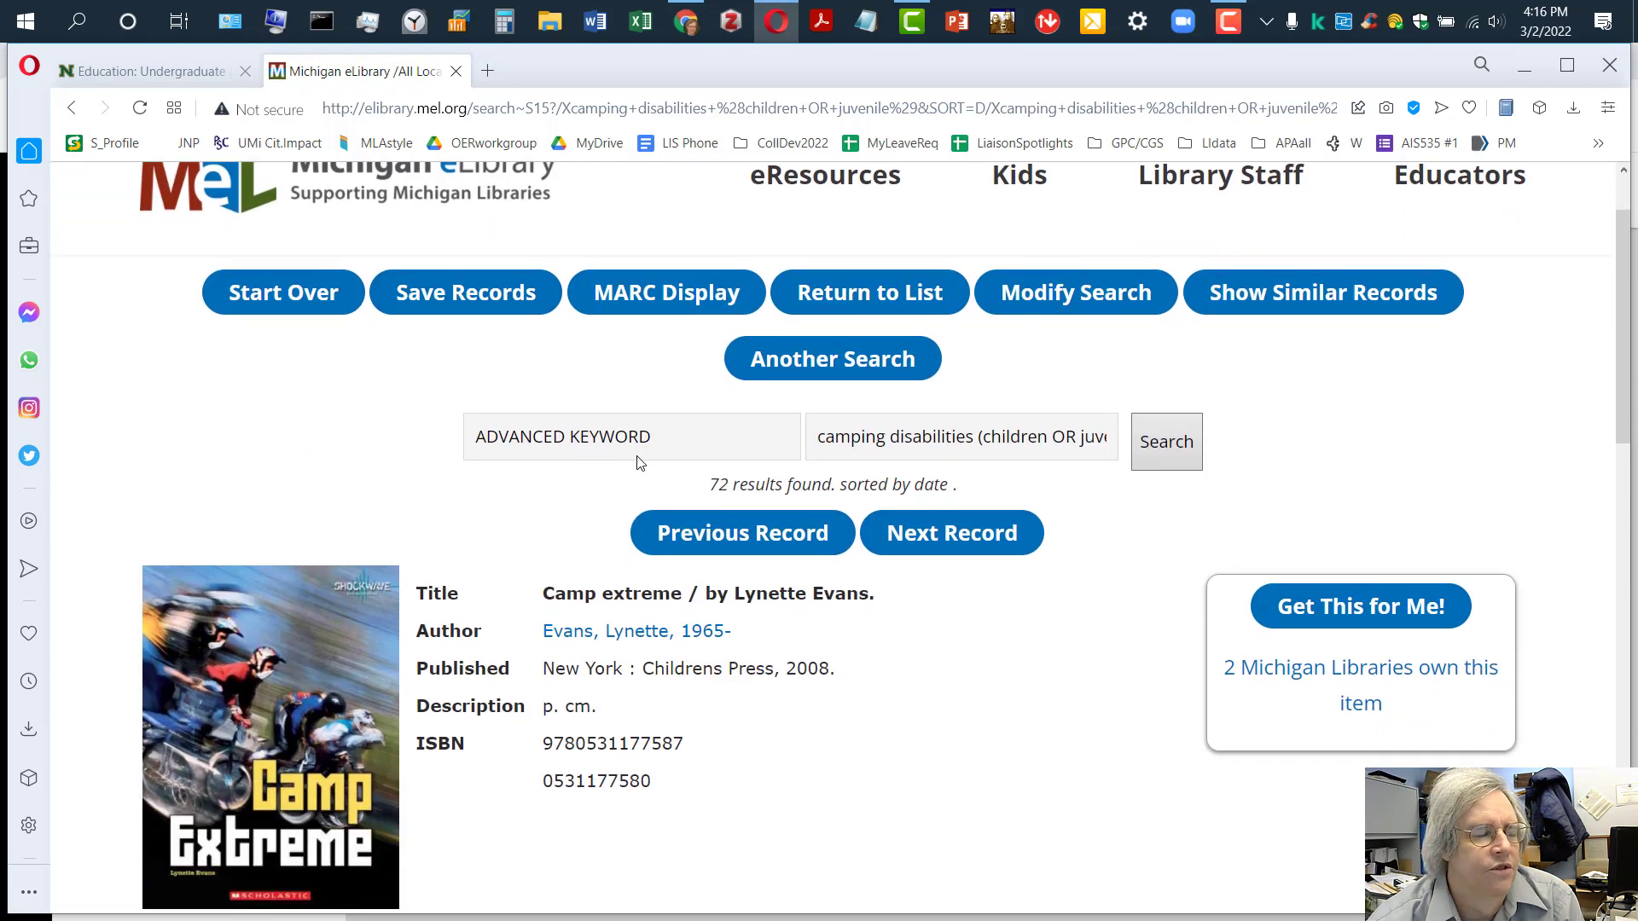
scroll(638, 463, down, 1)
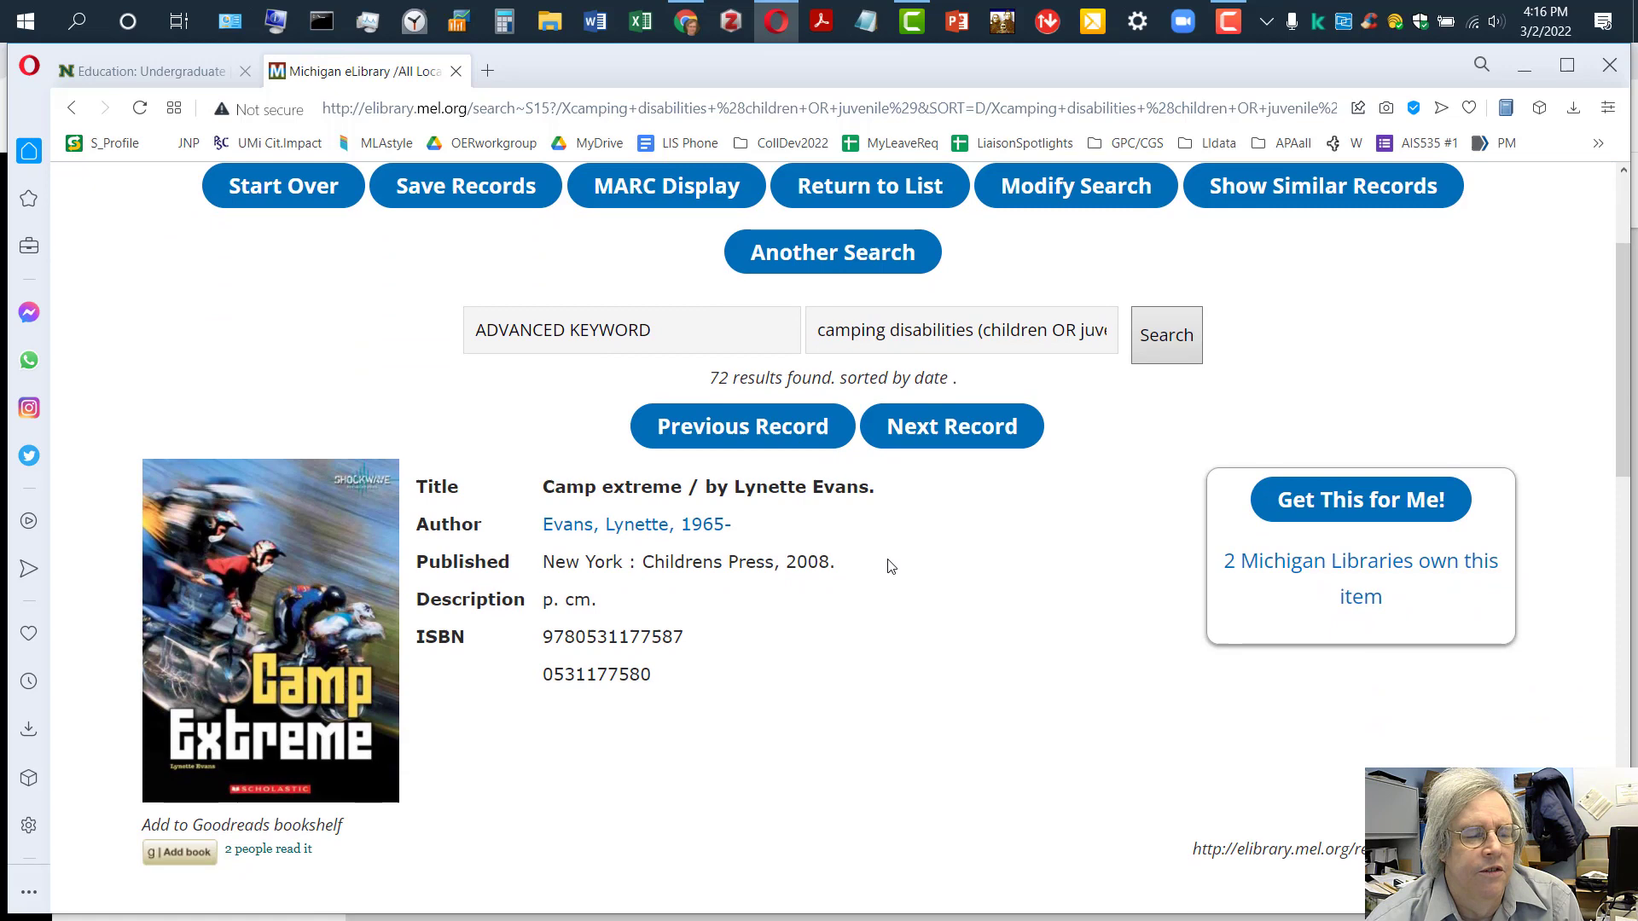
scroll(888, 567, down, 2)
scroll(889, 566, down, 2)
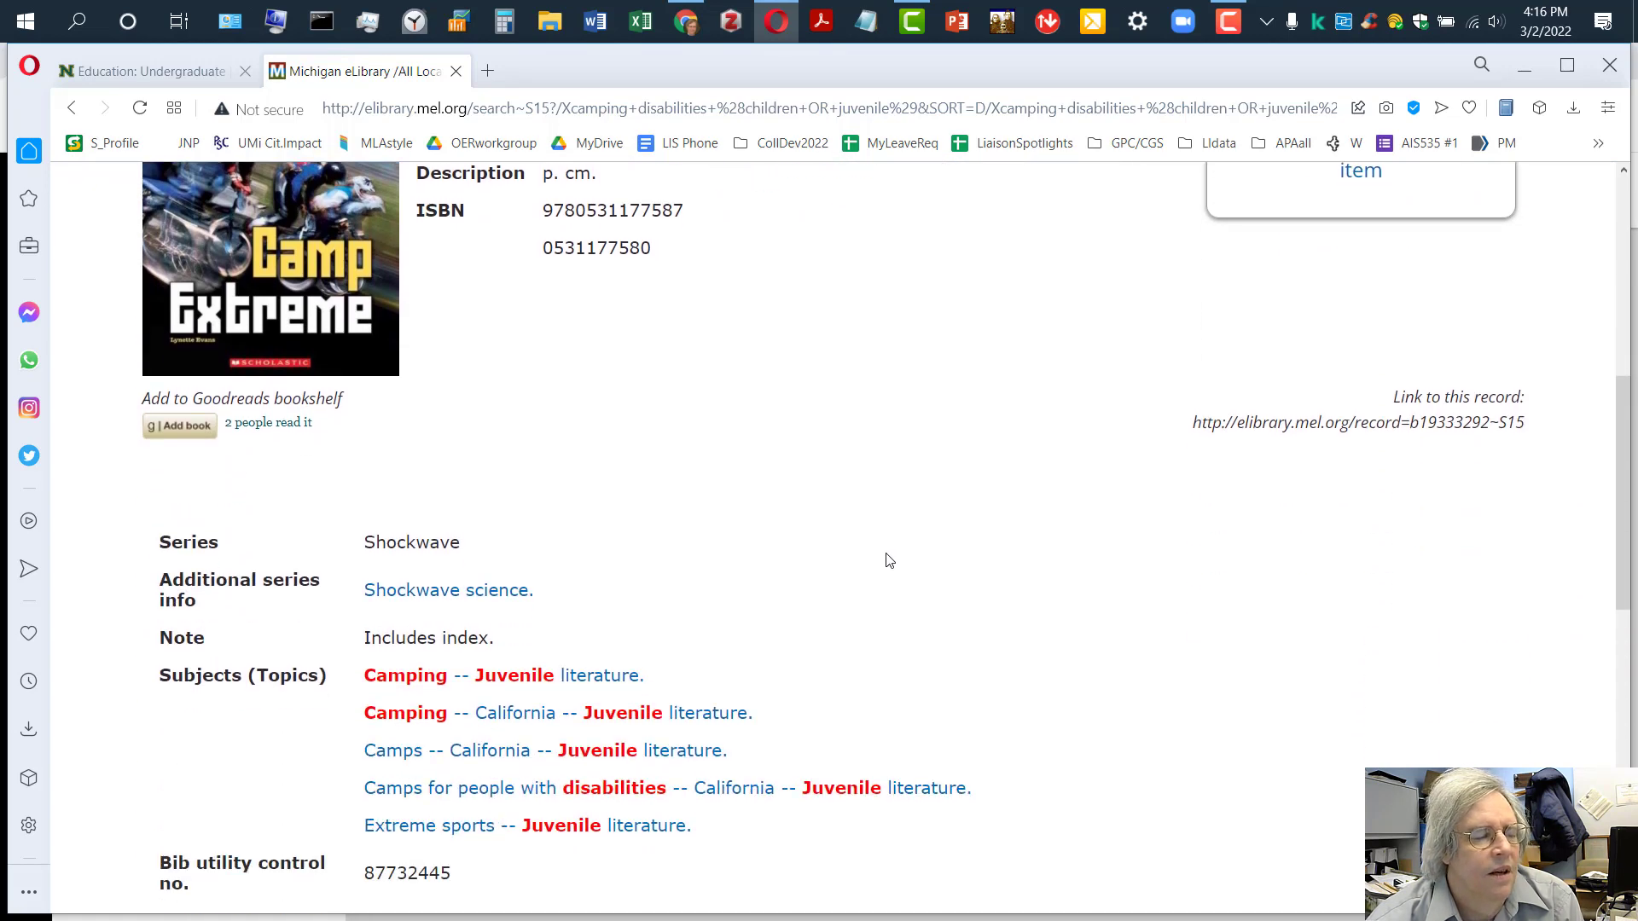
scroll(888, 564, down, 1)
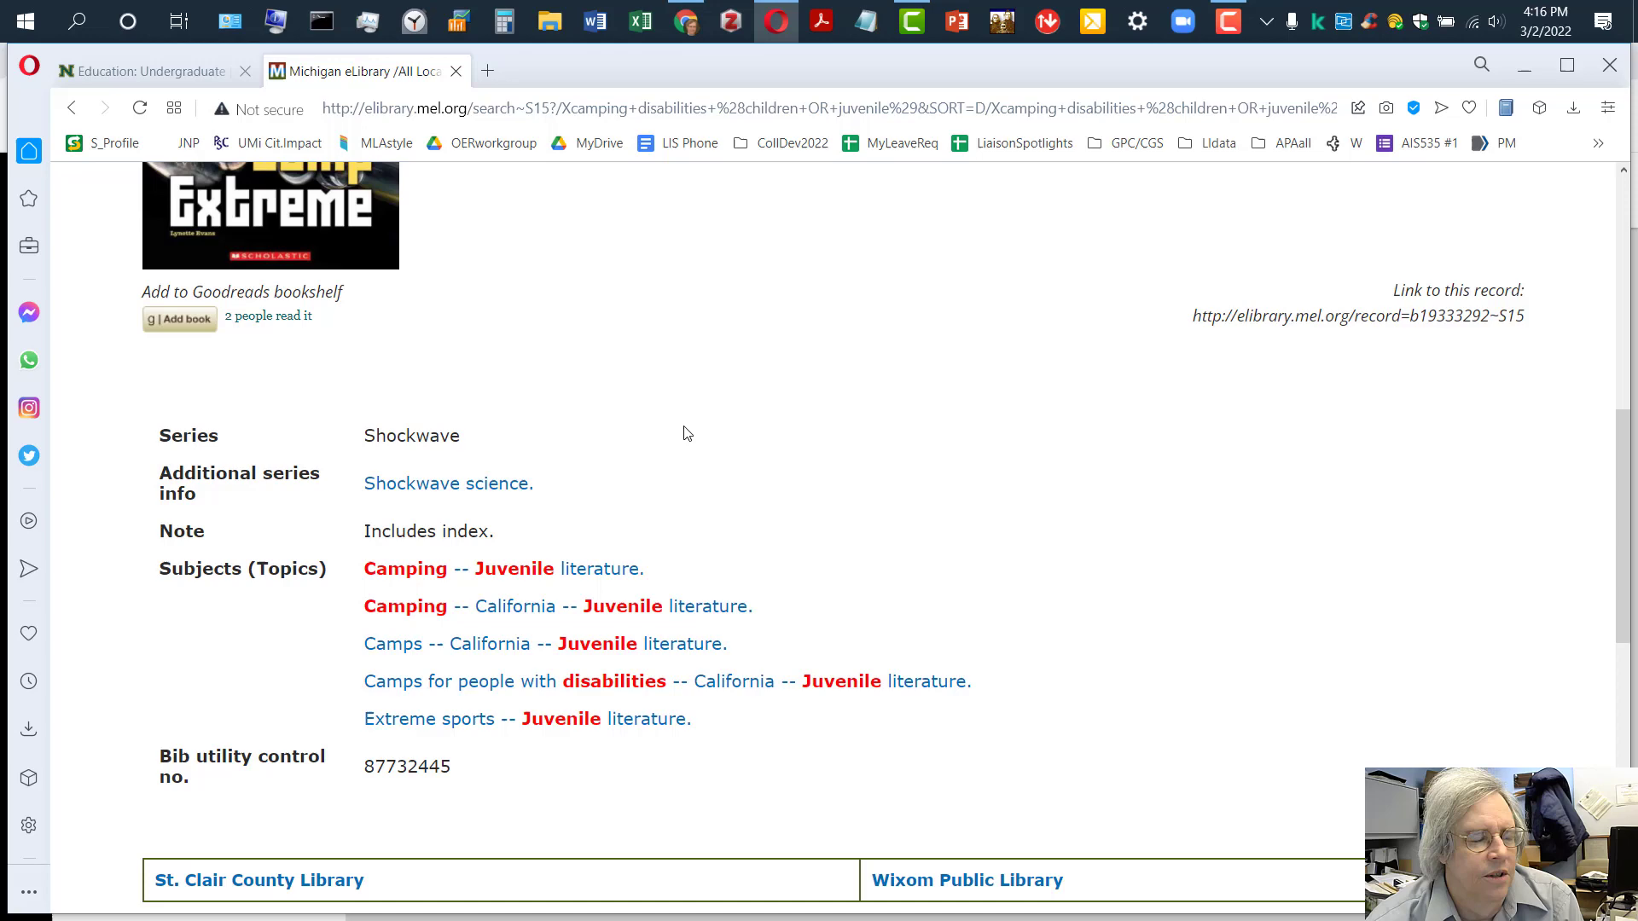
scroll(760, 381, down, 1)
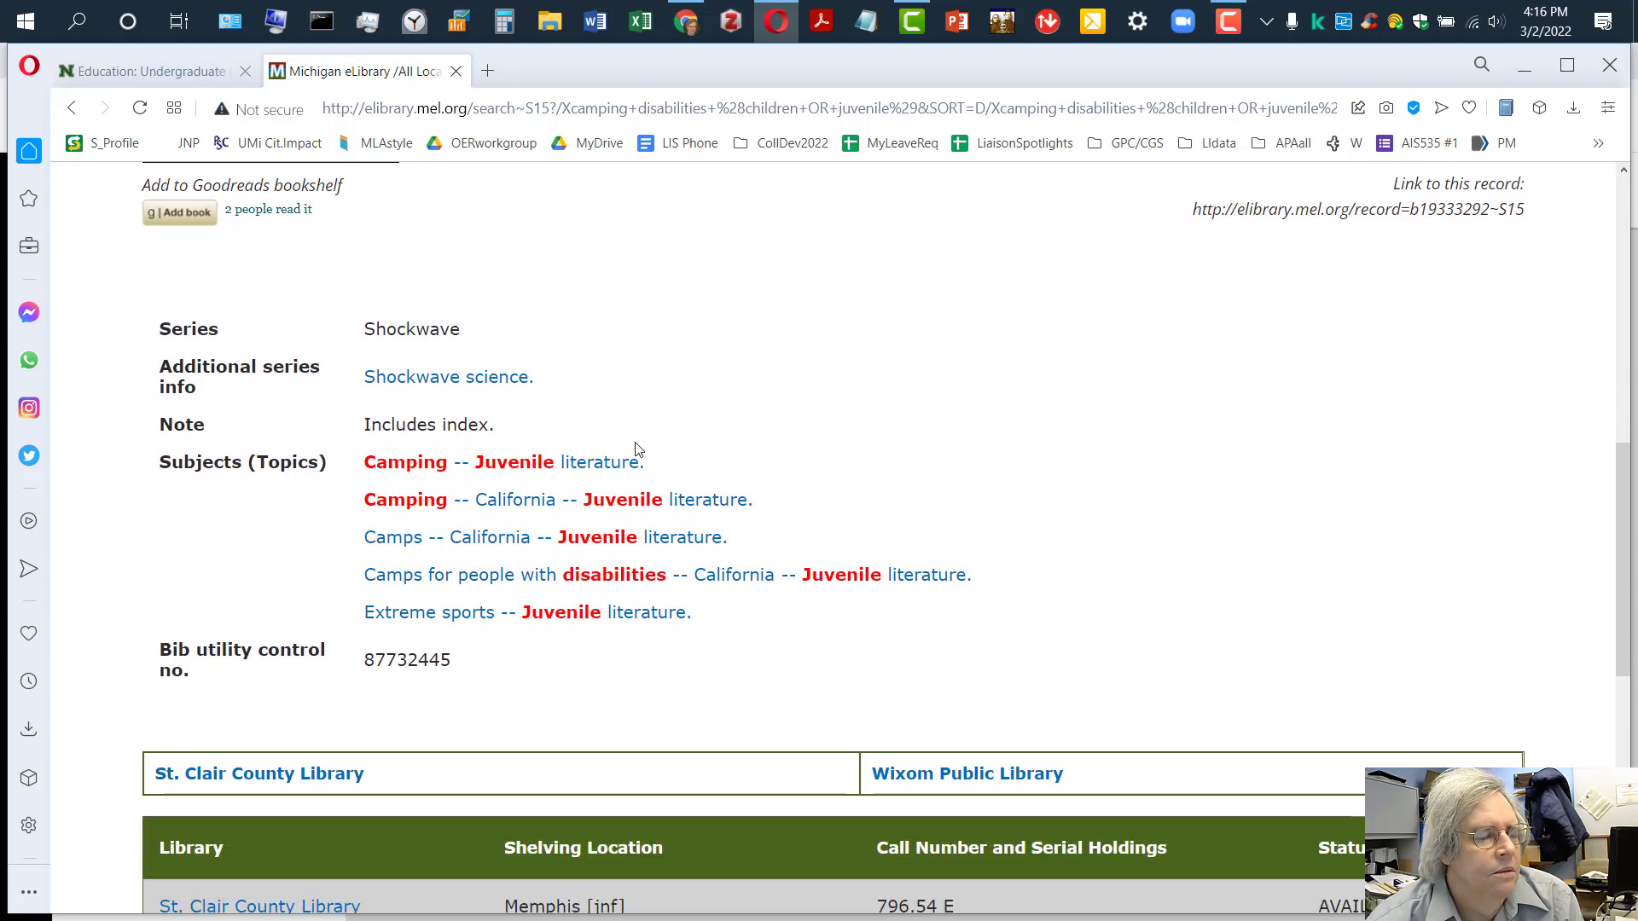
scroll(592, 641, down, 2)
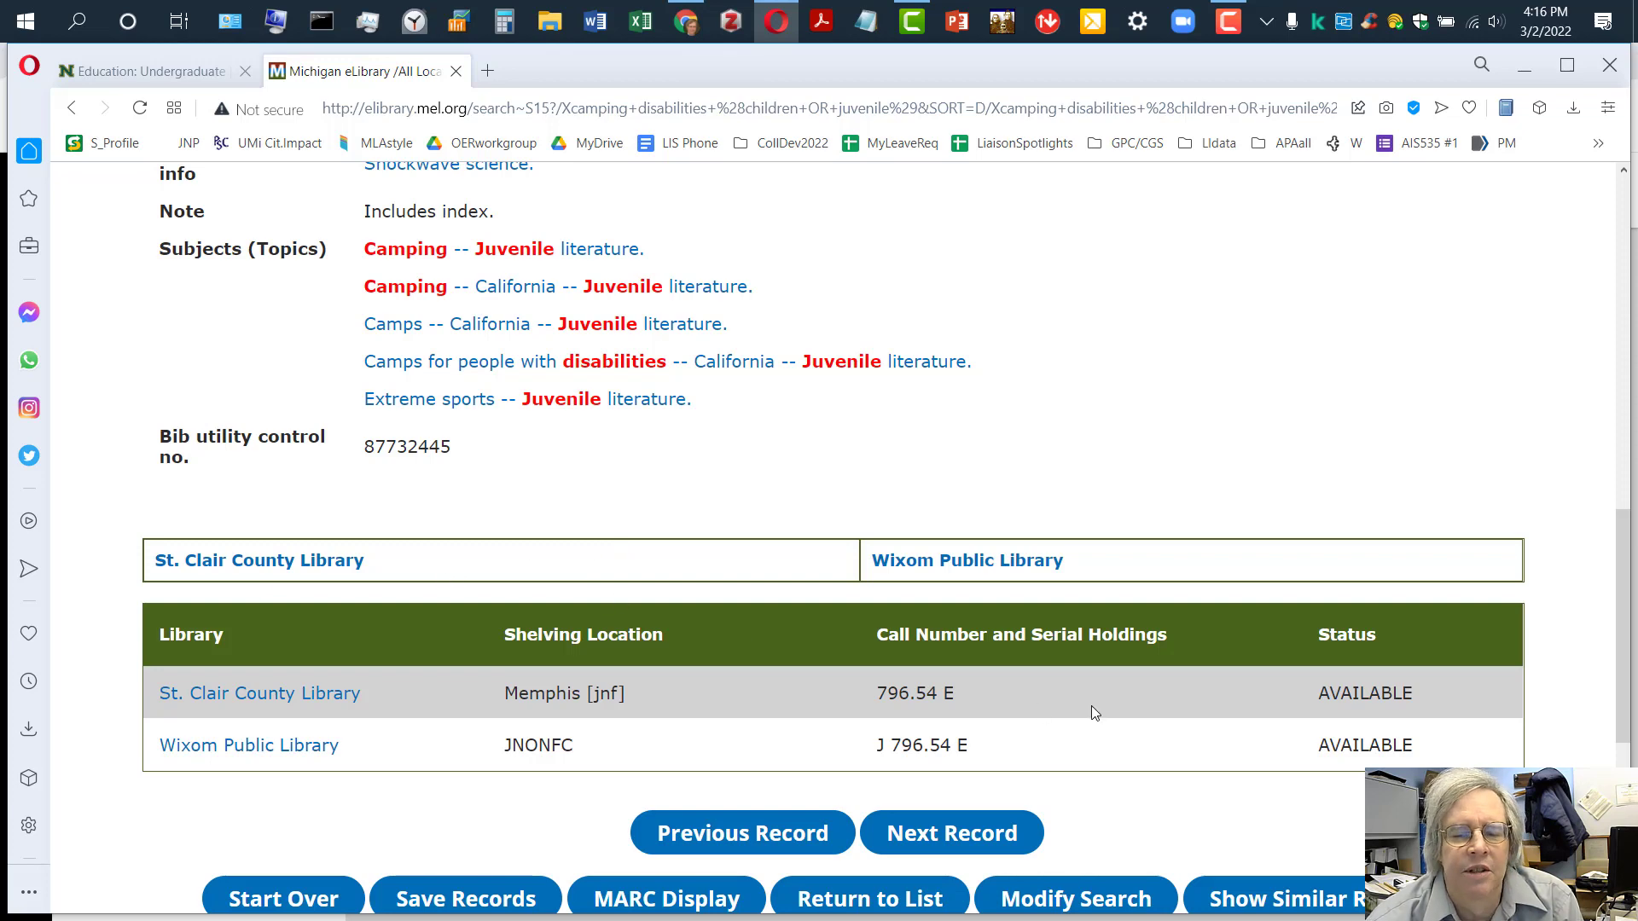
scroll(1079, 705, up, 3)
scroll(1078, 706, up, 2)
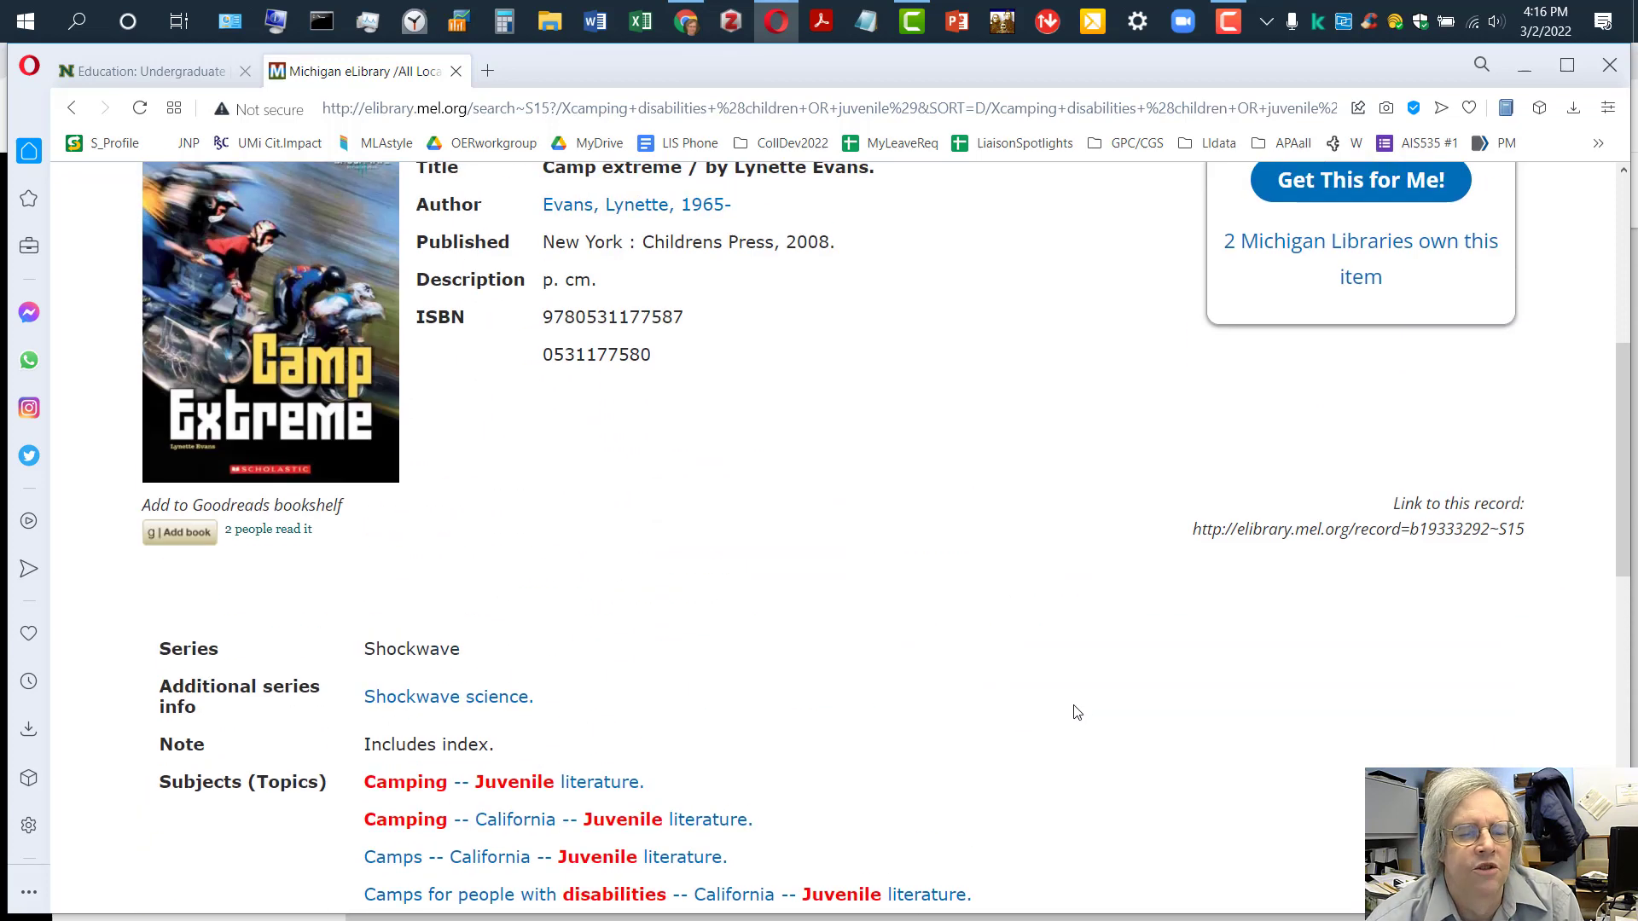
scroll(1075, 711, up, 2)
scroll(1072, 720, up, 1)
scroll(1071, 719, up, 1)
scroll(1072, 719, down, 1)
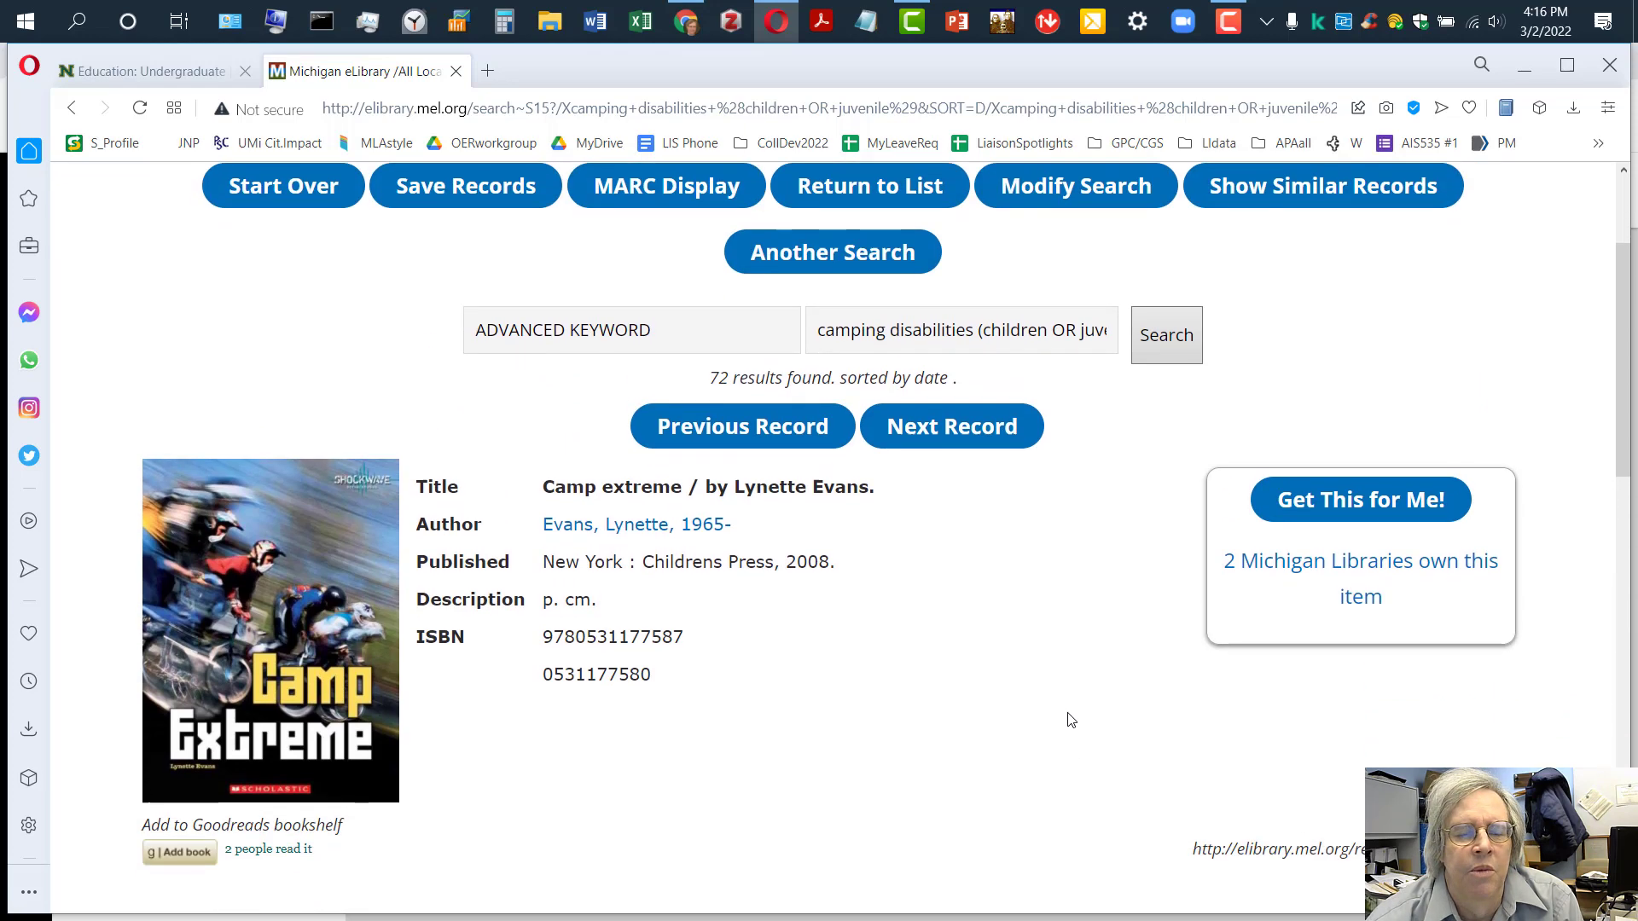
scroll(1072, 720, up, 1)
scroll(1070, 721, down, 1)
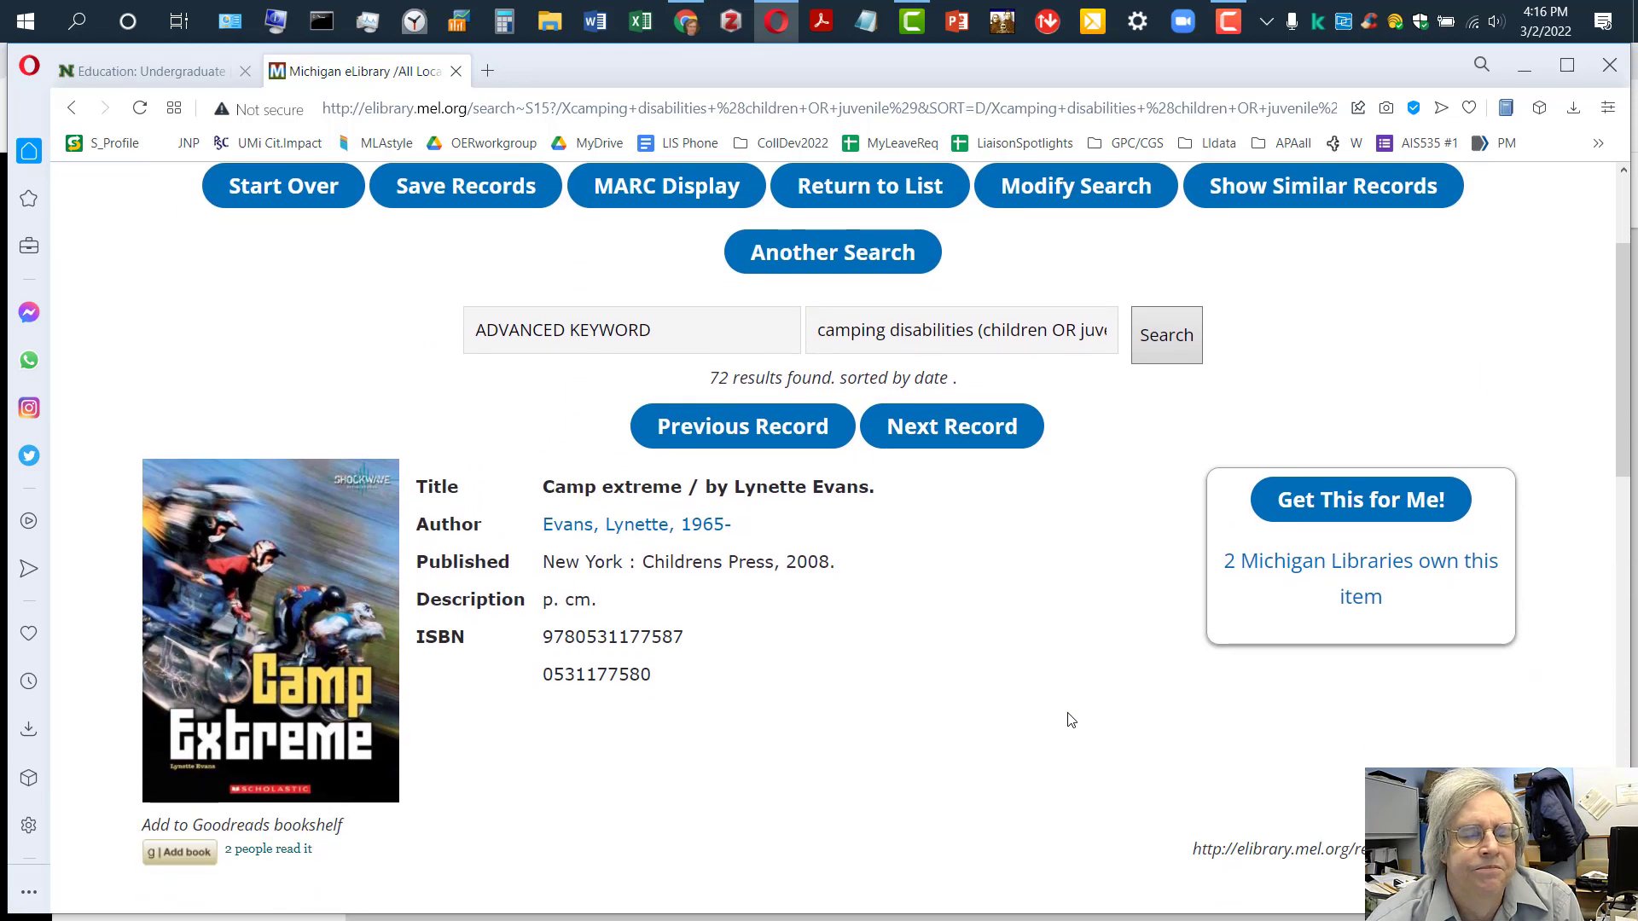
- Request 'Camp extreme' and review the library card options without changing them
click(1354, 503)
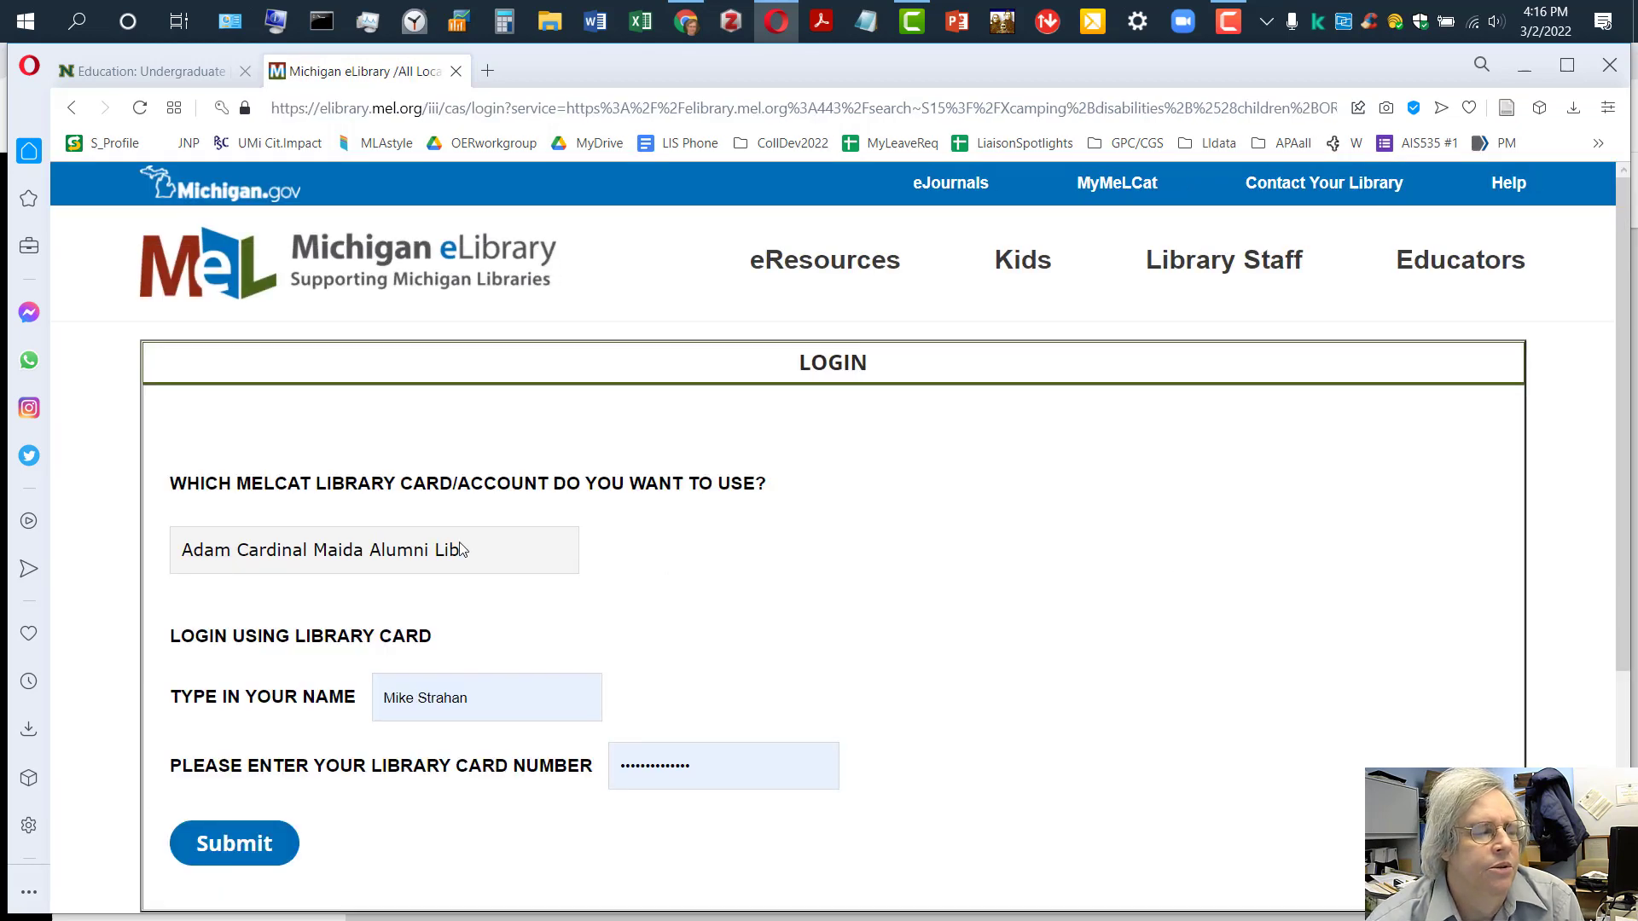
click(492, 553)
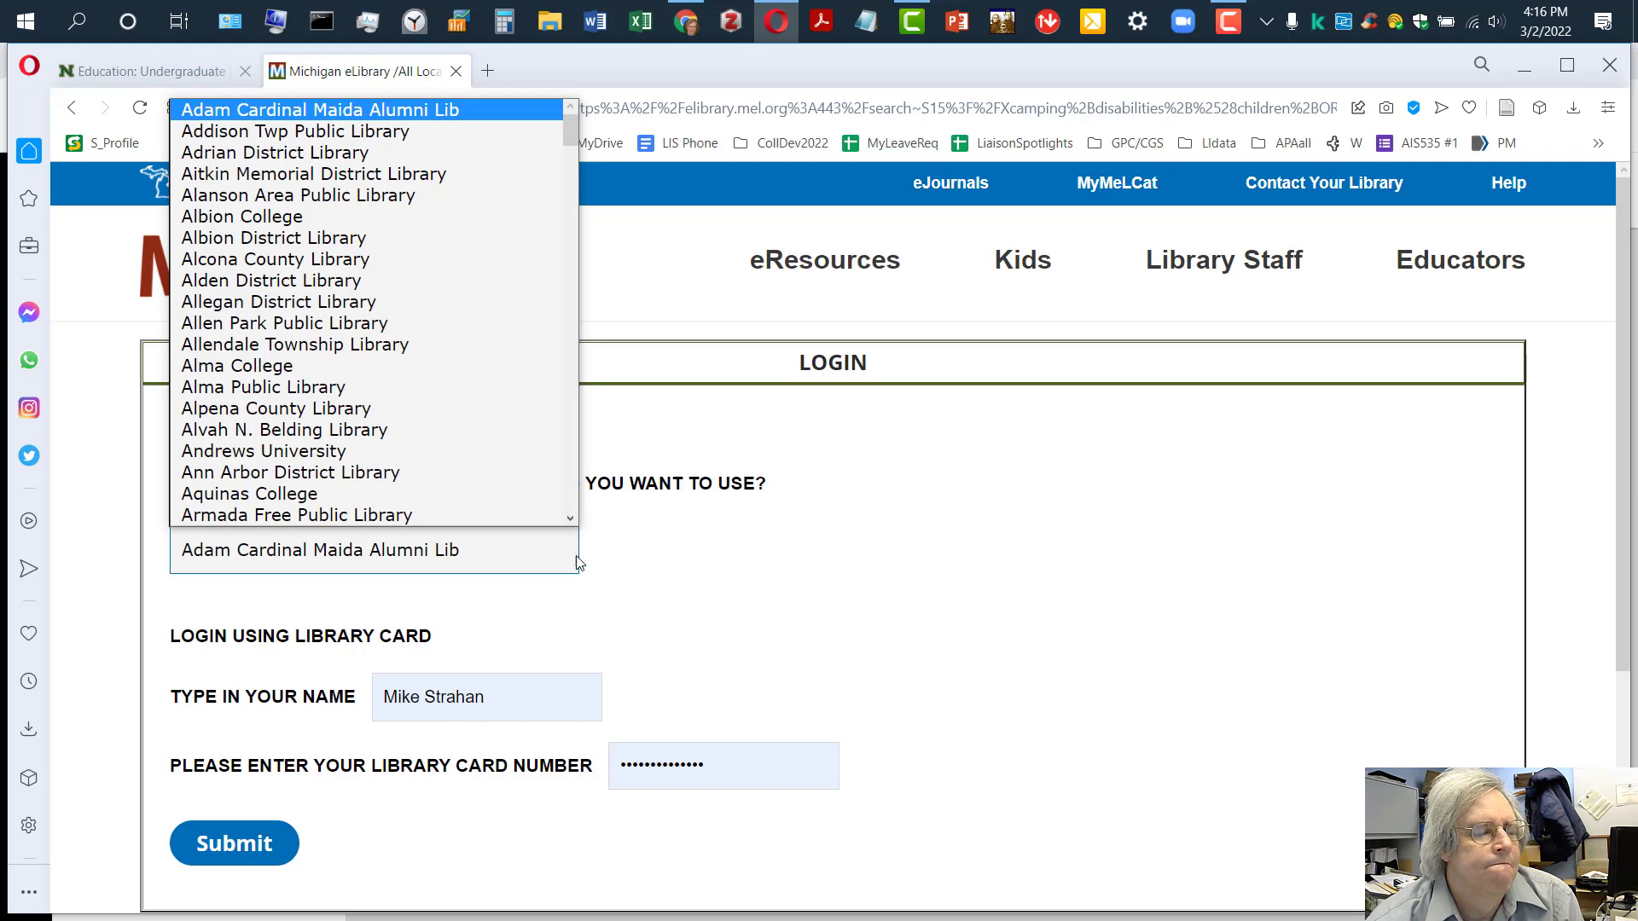
click(624, 561)
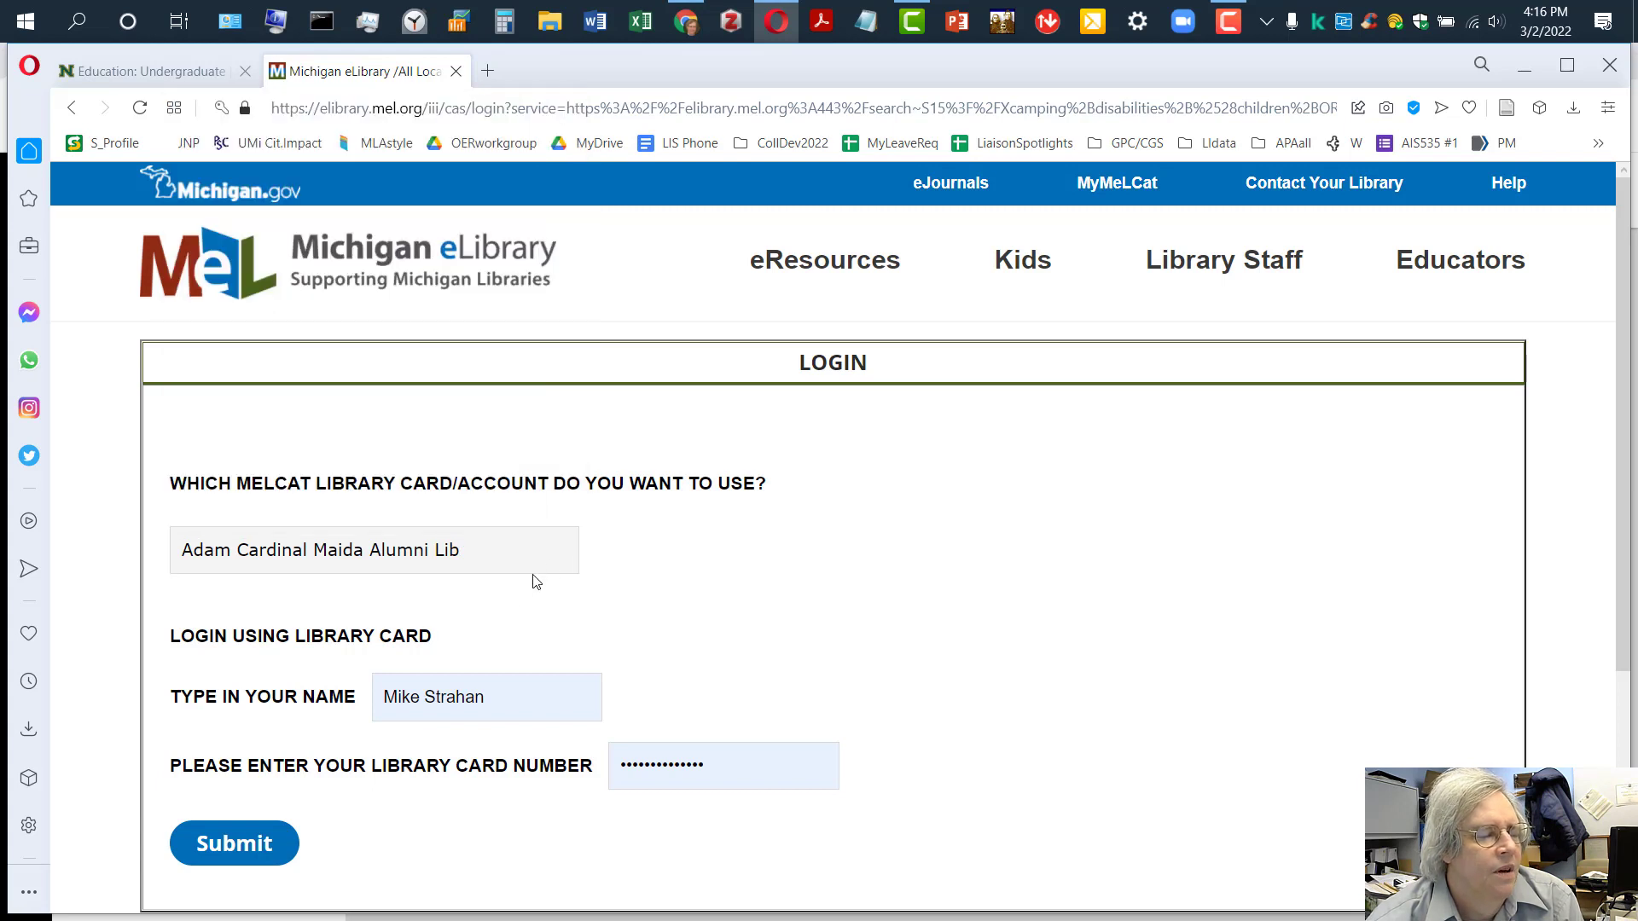